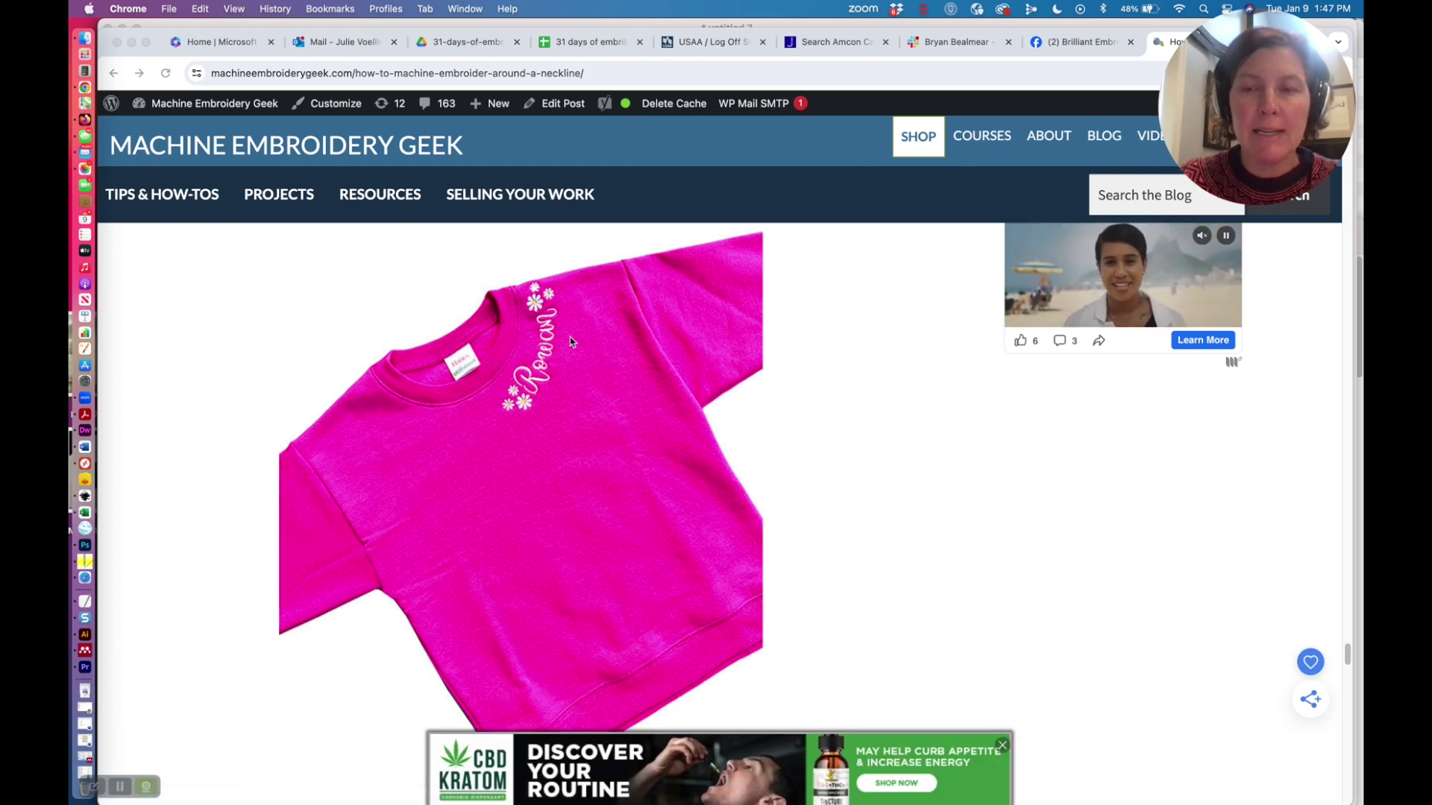
# Add a lettering object reading 'Rowan' to the empty hoop and enlarge it to 146.2%.
pyautogui.click(85, 561)
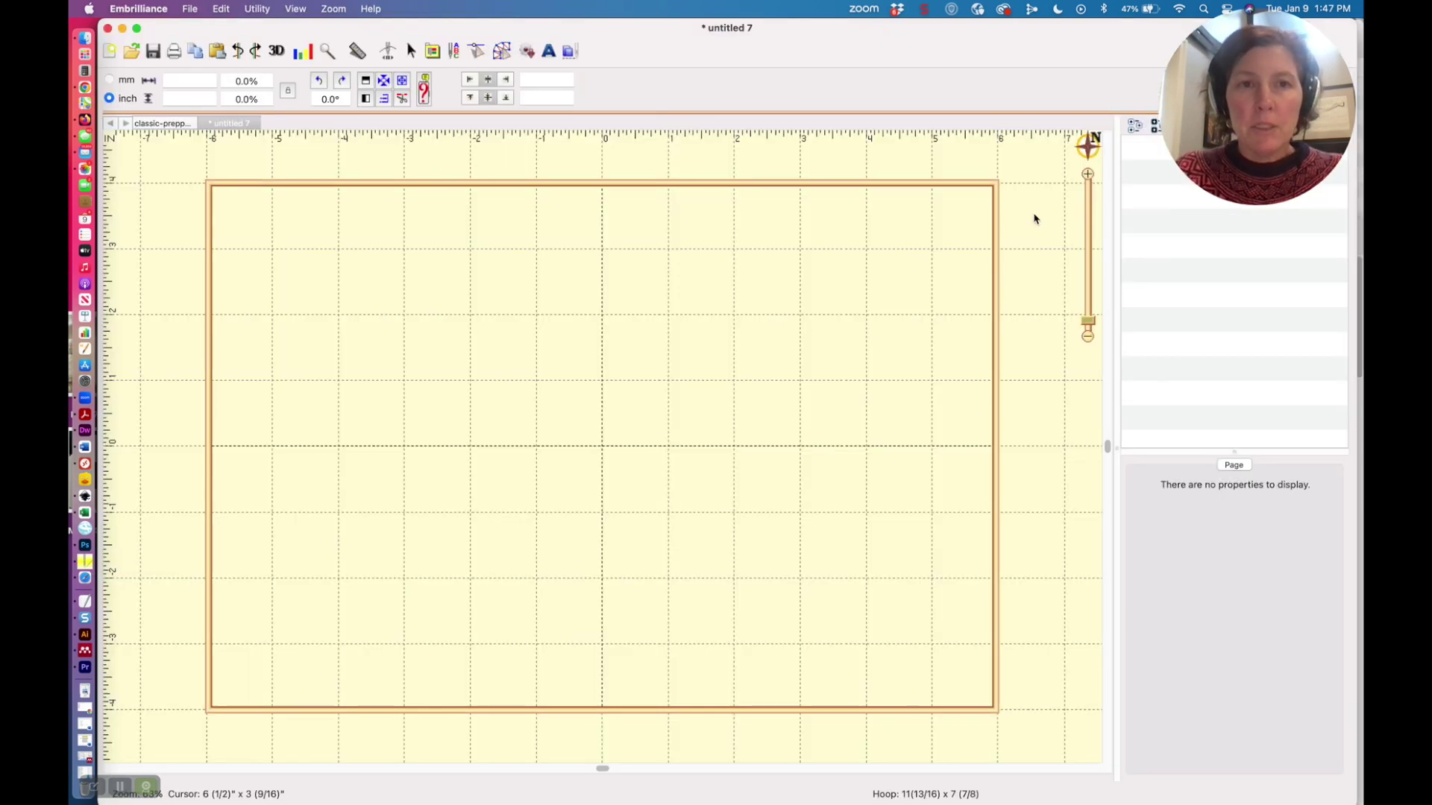
pyautogui.click(549, 52)
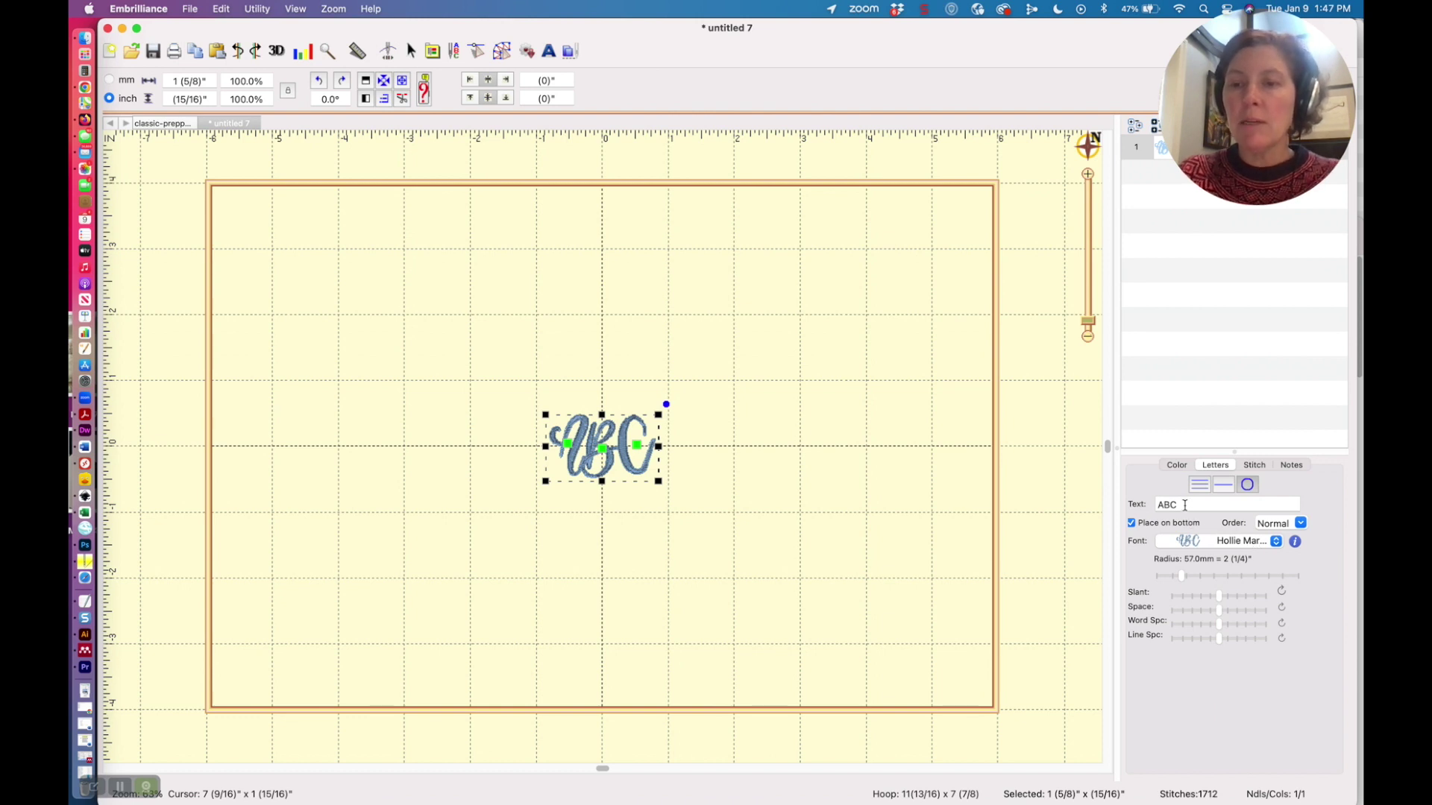
pyautogui.click(1185, 505)
pyautogui.write('Rowan')
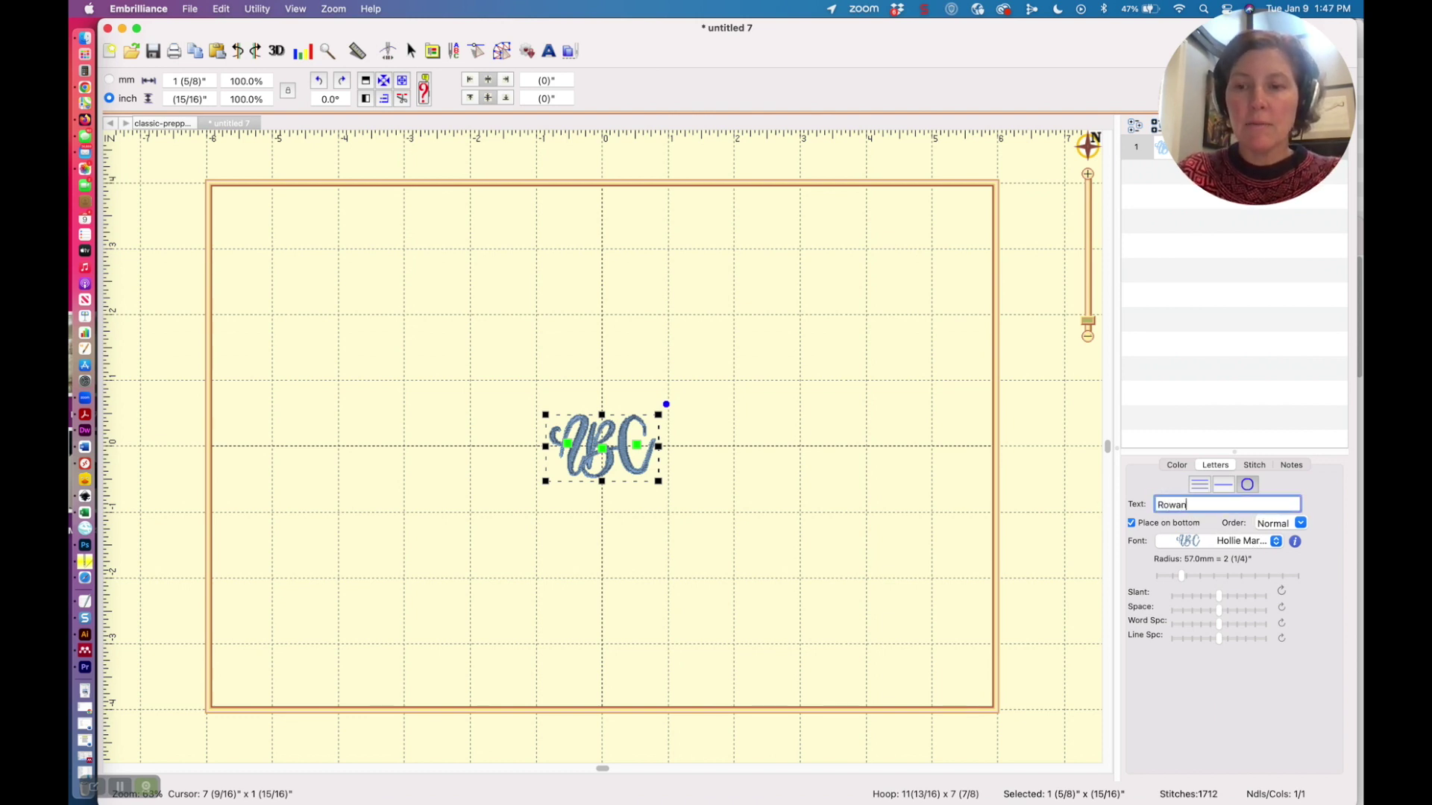
pyautogui.press('Return')
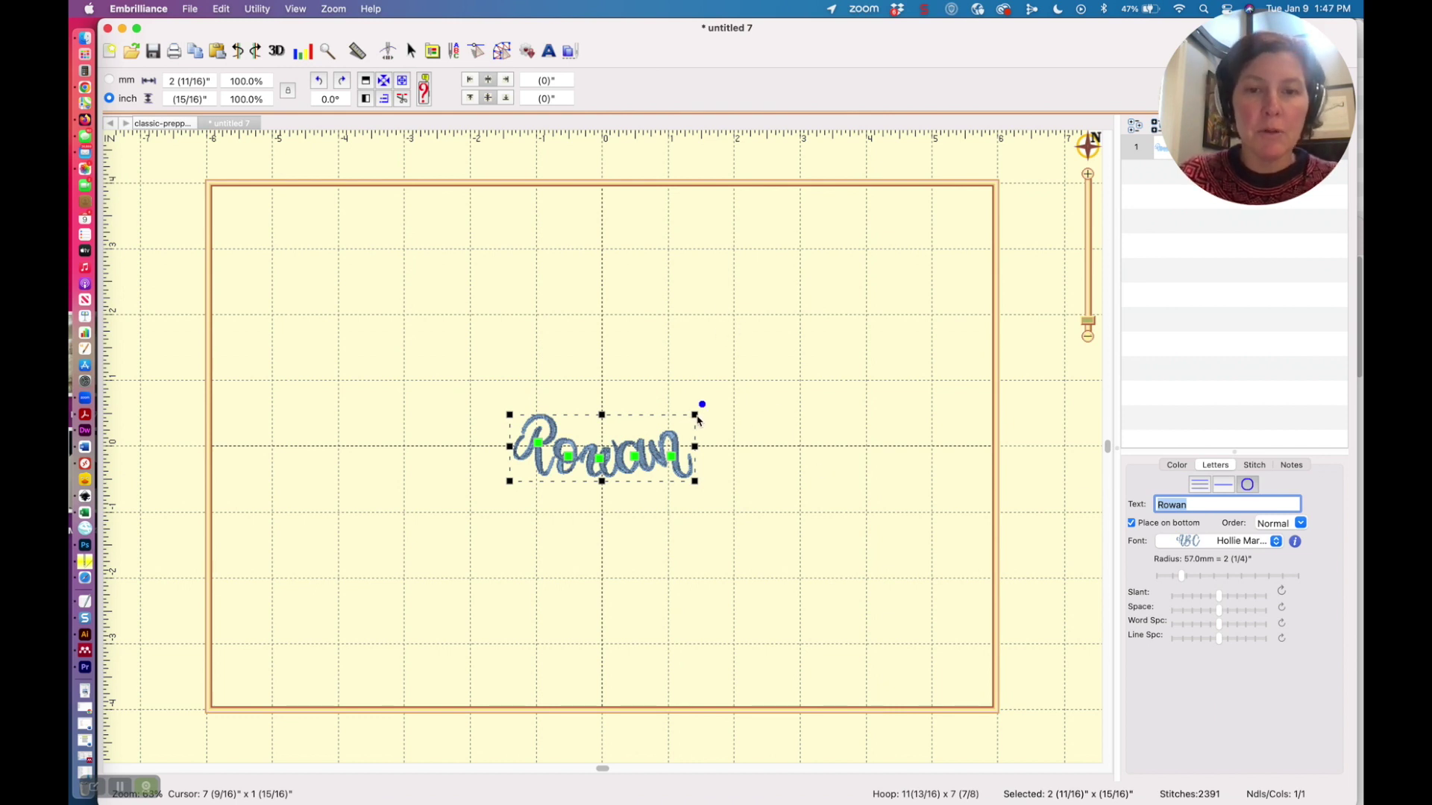
pyautogui.moveTo(695, 415); pyautogui.dragTo(777, 377)
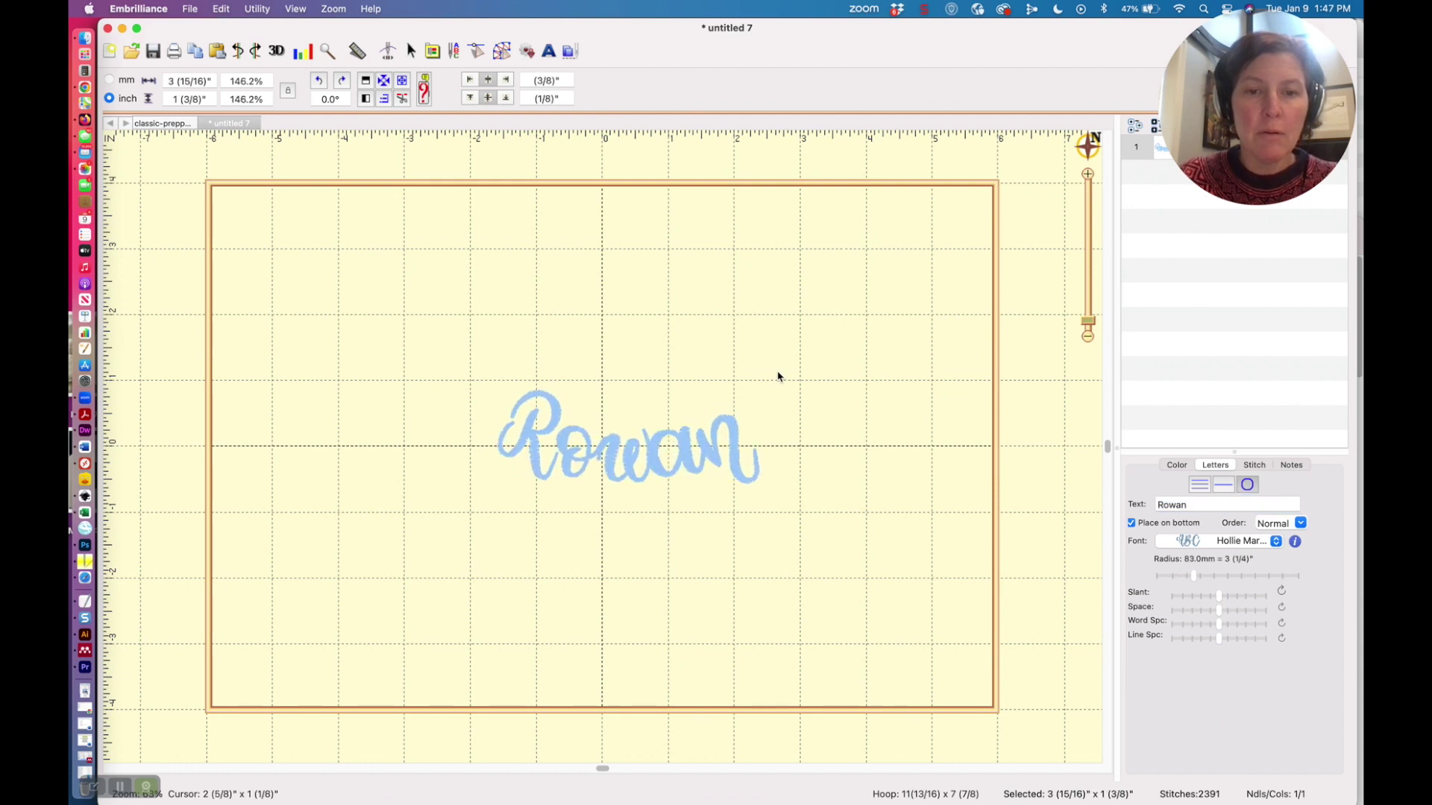
# Shift Rowan left and scale its capital R up on its own to 180.6%.
pyautogui.moveTo(668, 471); pyautogui.dragTo(635, 469)
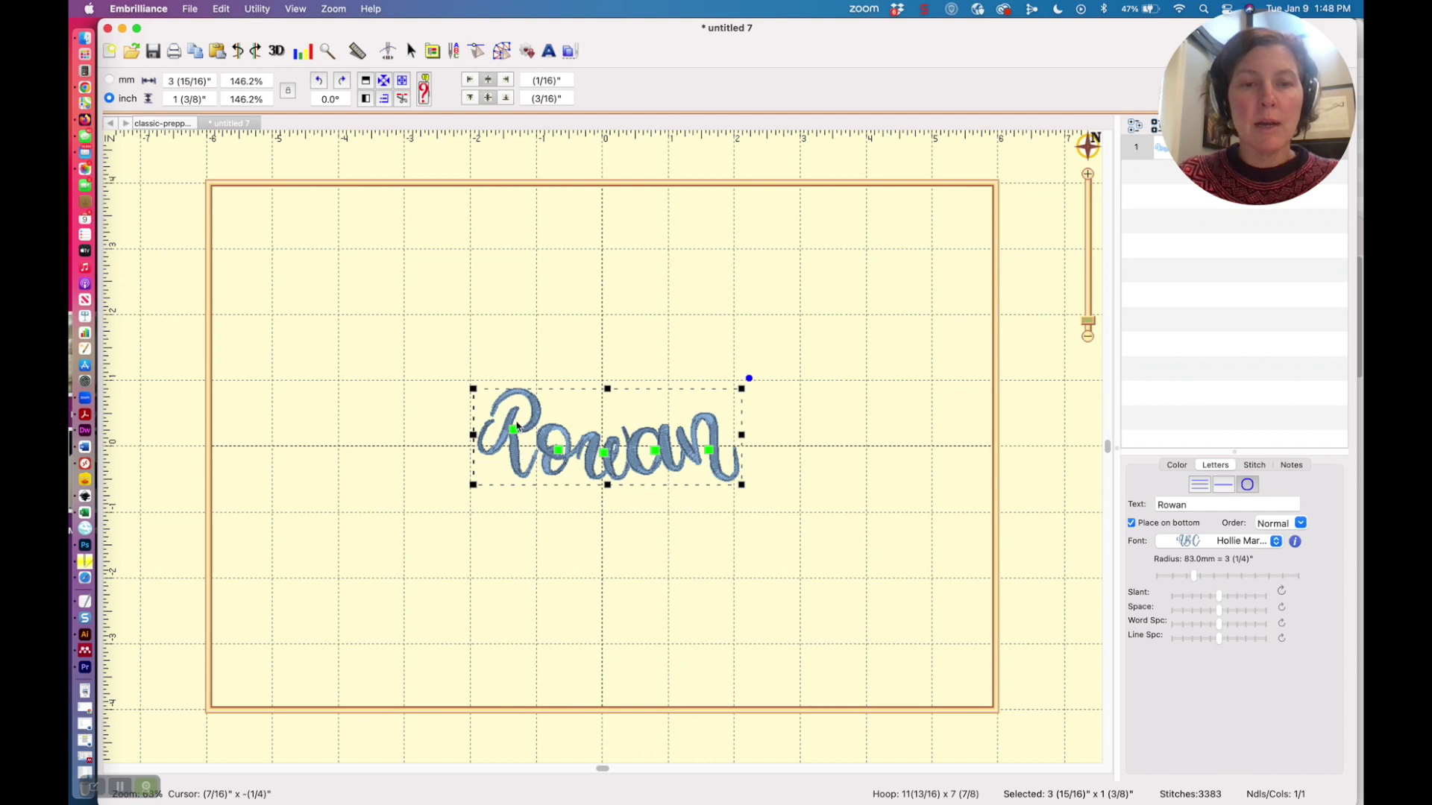
pyautogui.click(514, 437)
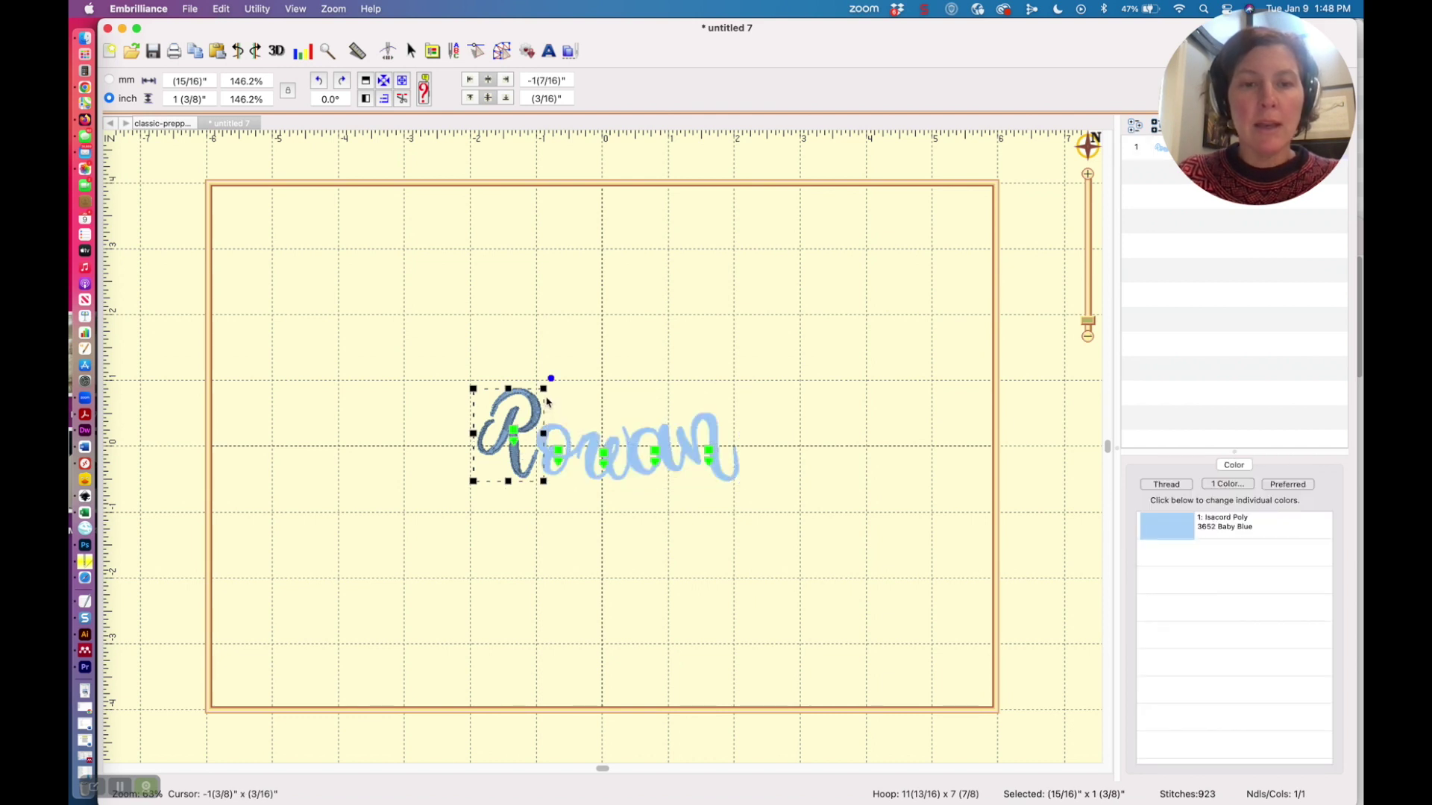
pyautogui.moveTo(472, 387); pyautogui.dragTo(456, 371)
# Select all of the Rowan lettering and rotate it to about 29°.
pyautogui.click(802, 418)
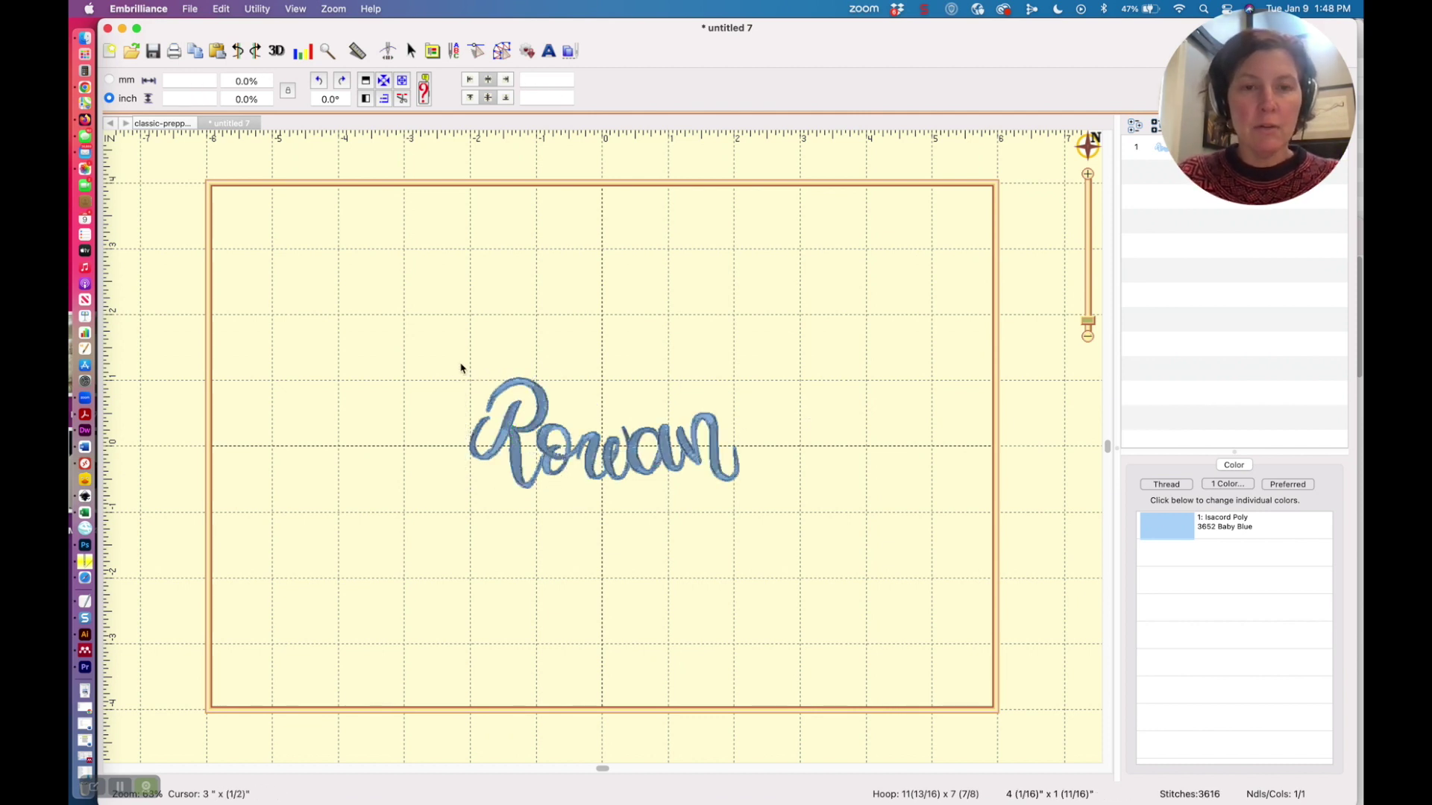
pyautogui.press('super+a')
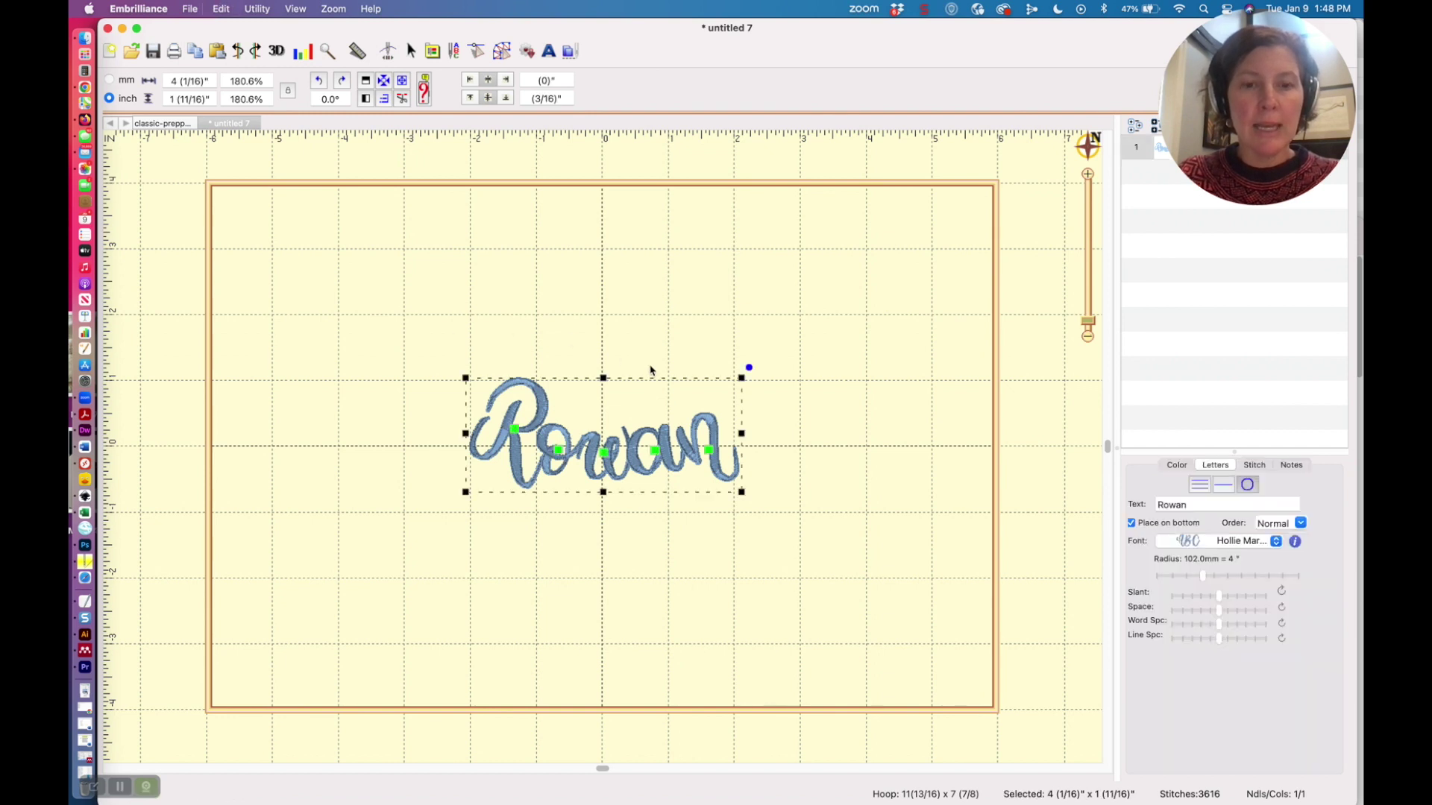
pyautogui.moveTo(749, 371); pyautogui.dragTo(701, 307)
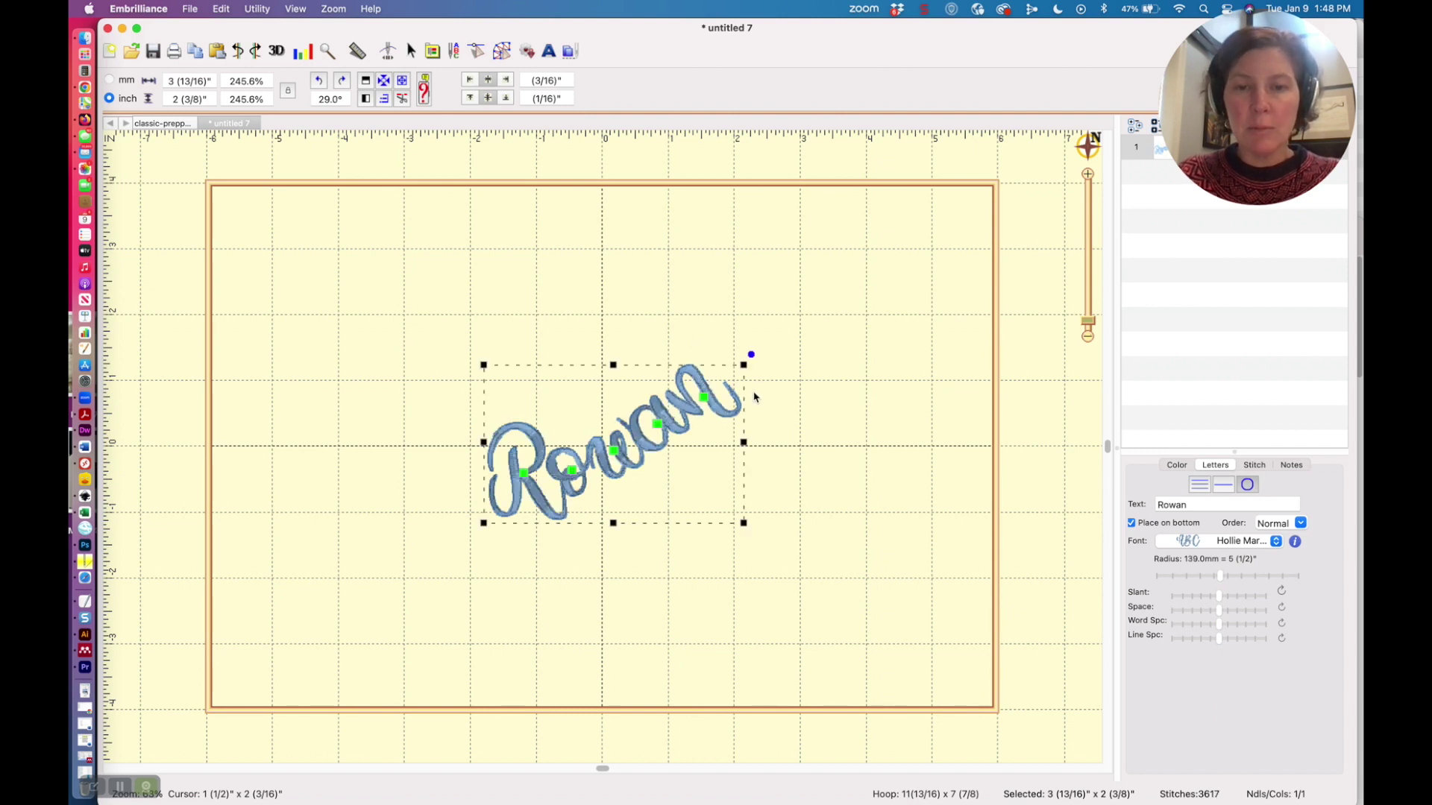
# Tighten Rowan's curve radius to 85 mm and raise it slightly in the hoop.
pyautogui.moveTo(1223, 580); pyautogui.dragTo(1194, 578)
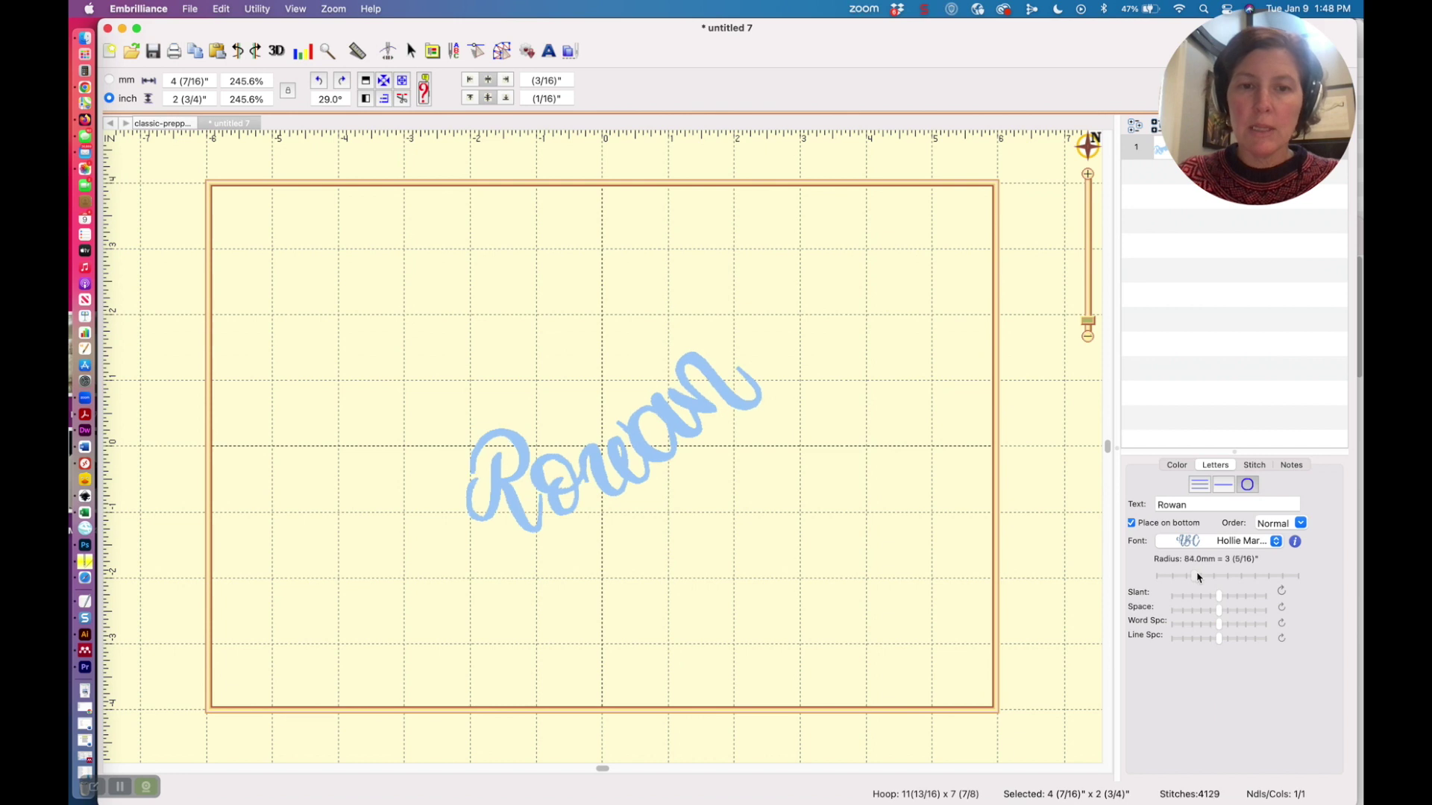
pyautogui.click(646, 458)
pyautogui.click(646, 458)
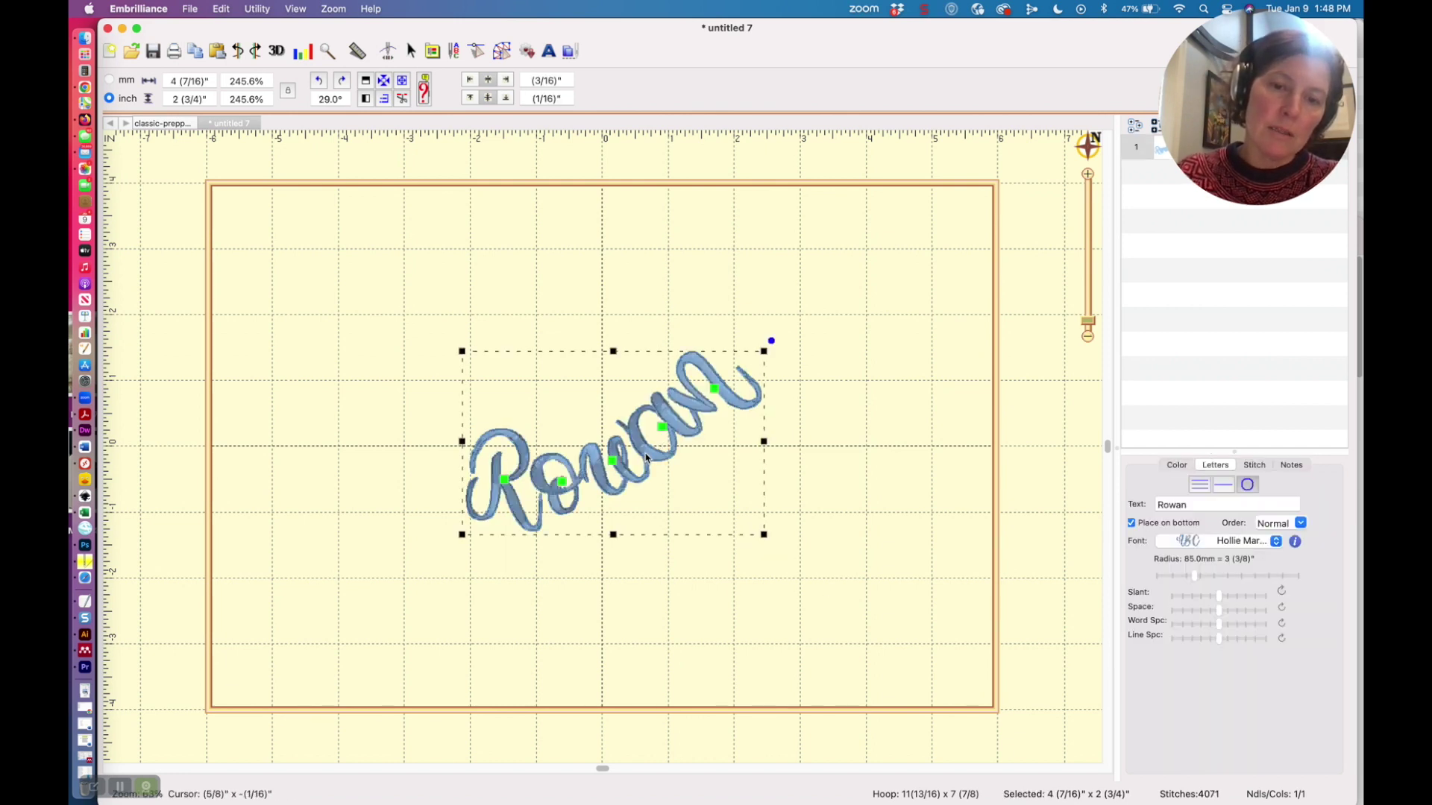
pyautogui.moveTo(646, 457); pyautogui.dragTo(648, 437)
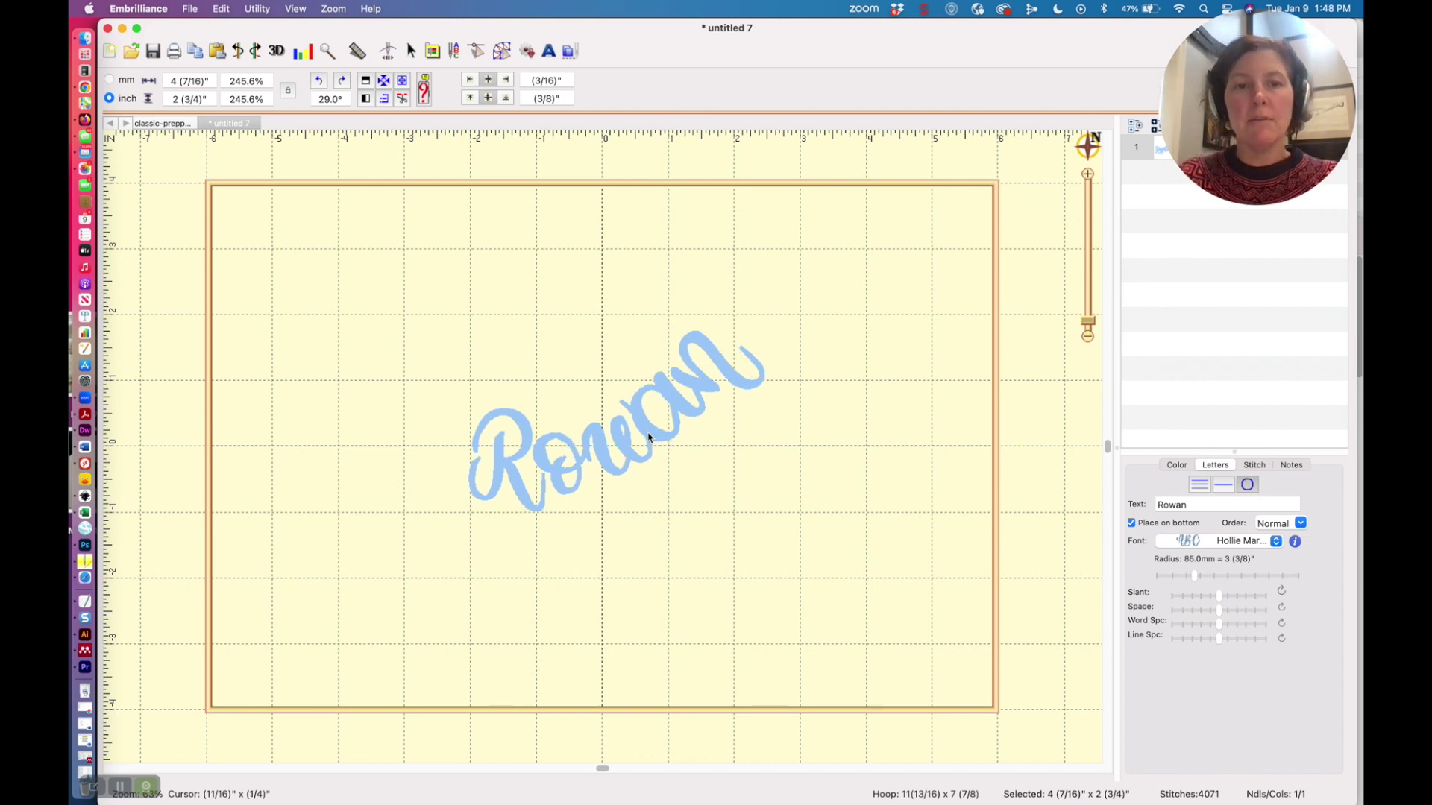
pyautogui.moveTo(648, 438); pyautogui.dragTo(648, 438)
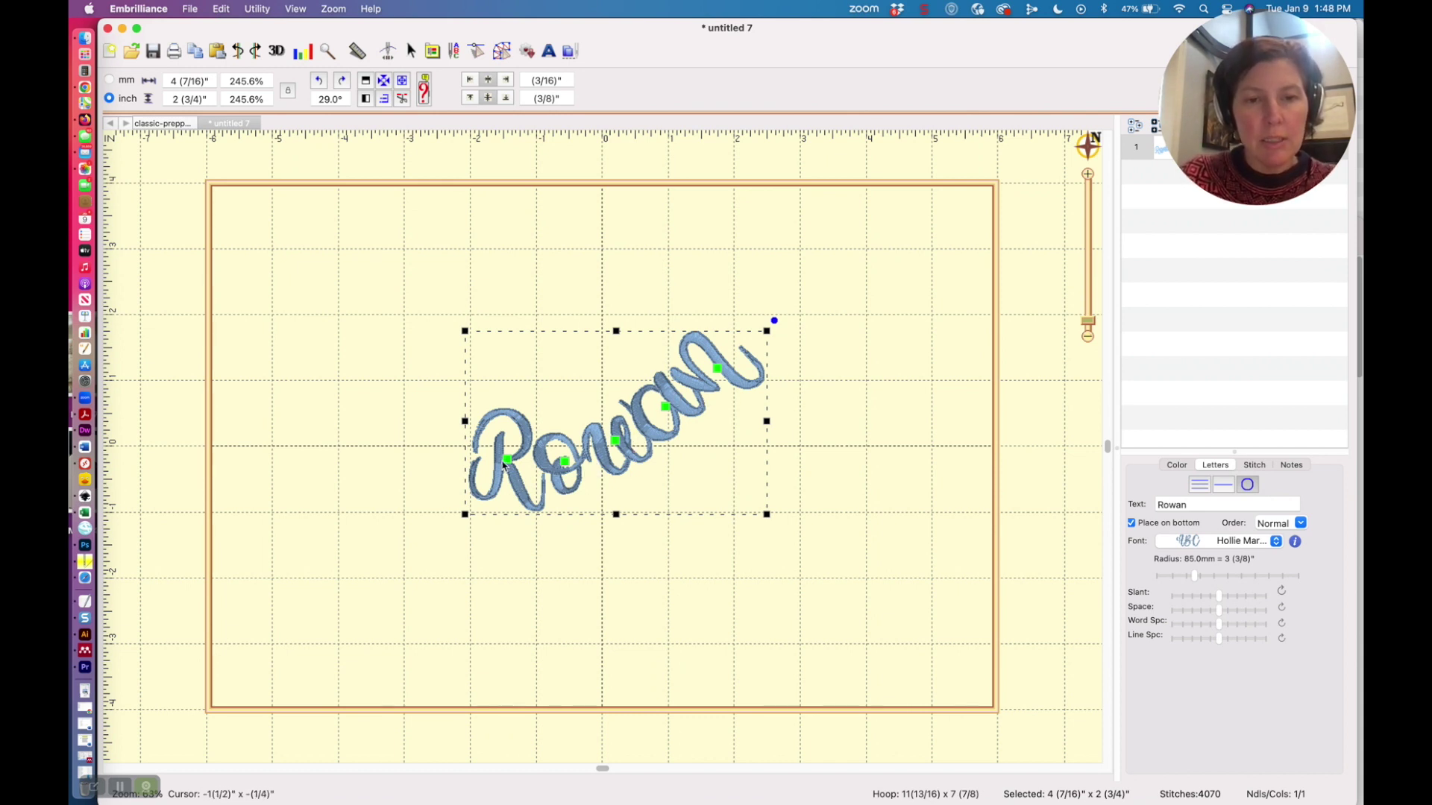
# Enlarge the capital R further to about 302% and nudge it left.
pyautogui.click(507, 463)
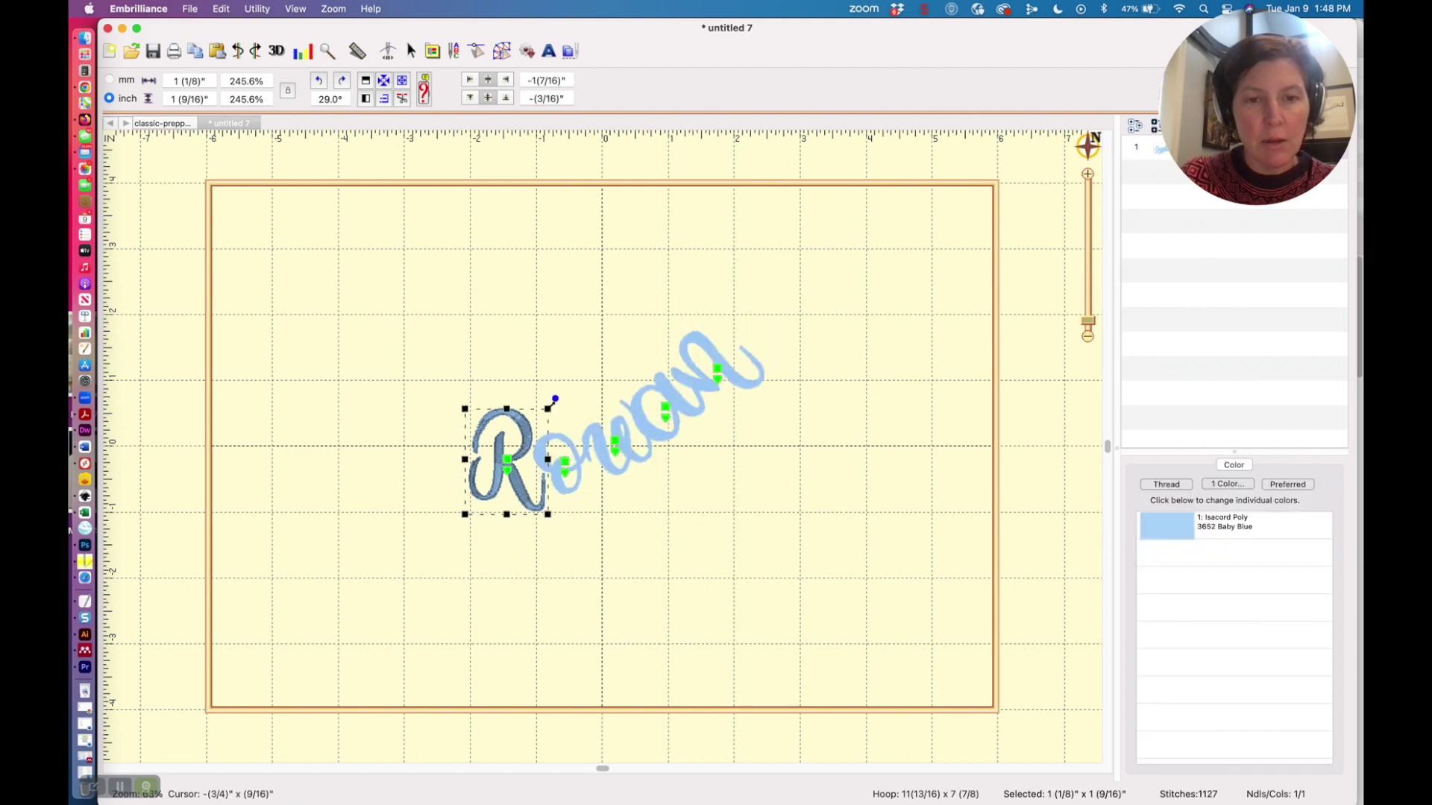
pyautogui.moveTo(550, 407); pyautogui.dragTo(558, 395)
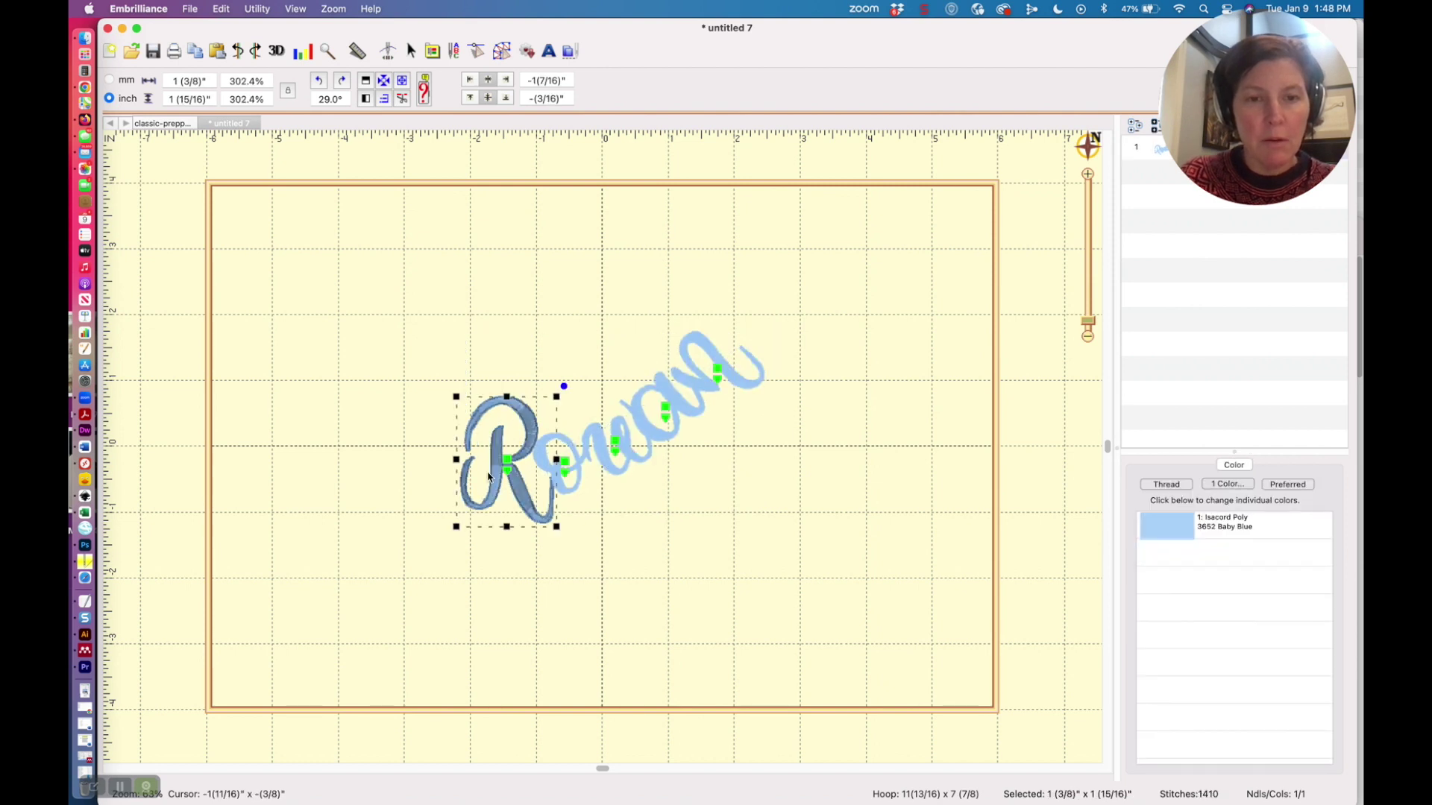
pyautogui.moveTo(503, 468); pyautogui.dragTo(501, 470)
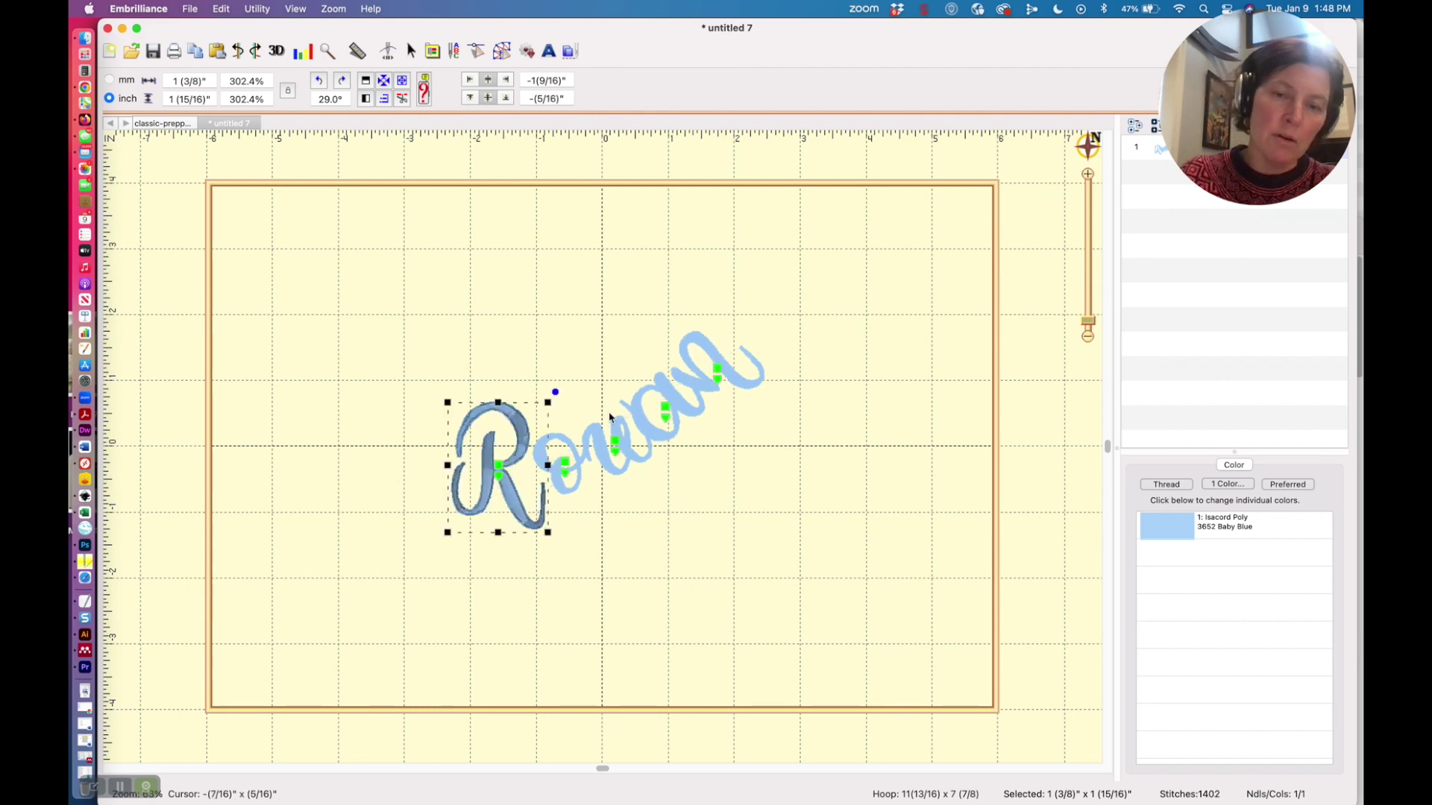
# Move the whole Rowan word up and to the right, then deselect it.
pyautogui.click(677, 405)
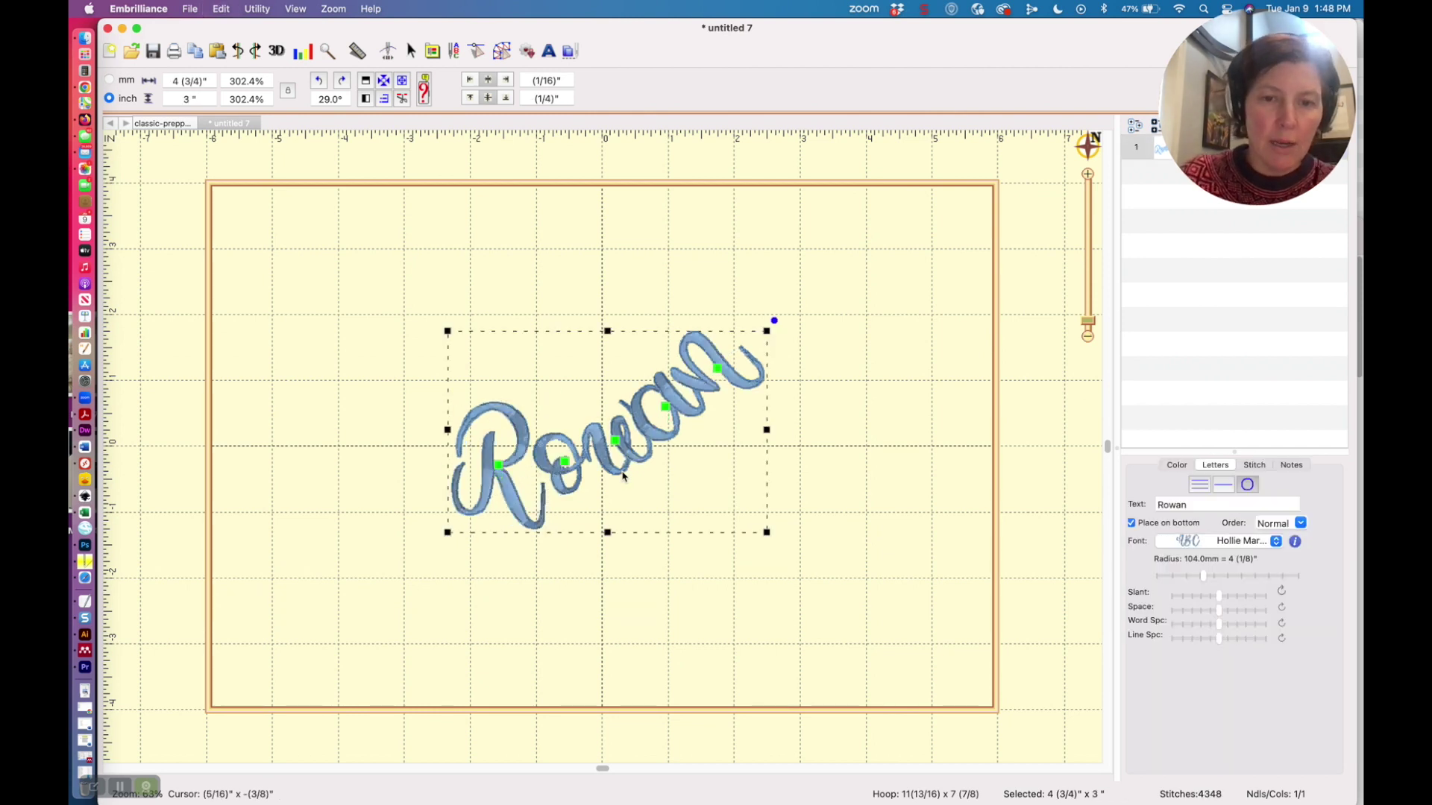
pyautogui.moveTo(631, 467); pyautogui.dragTo(651, 452)
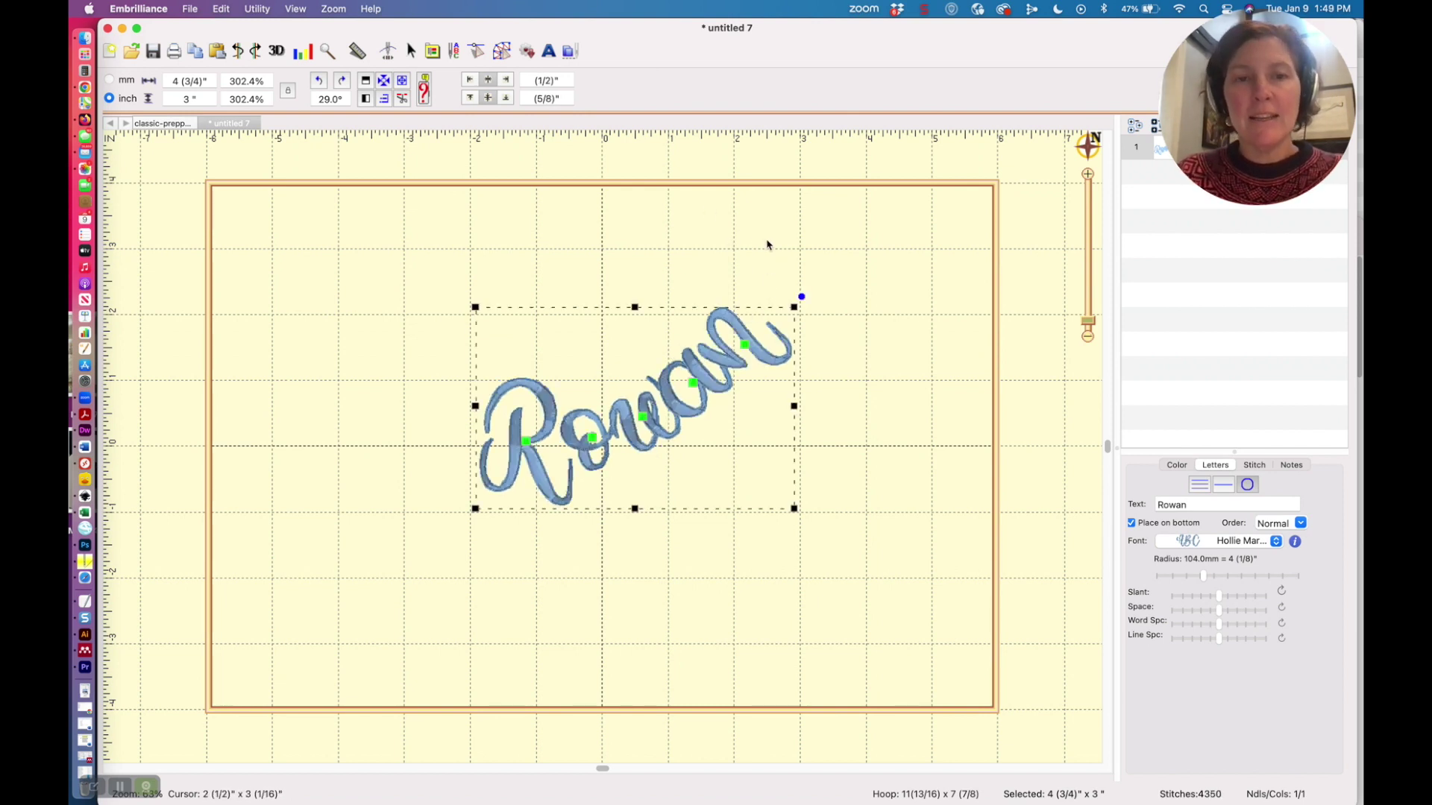
pyautogui.click(765, 245)
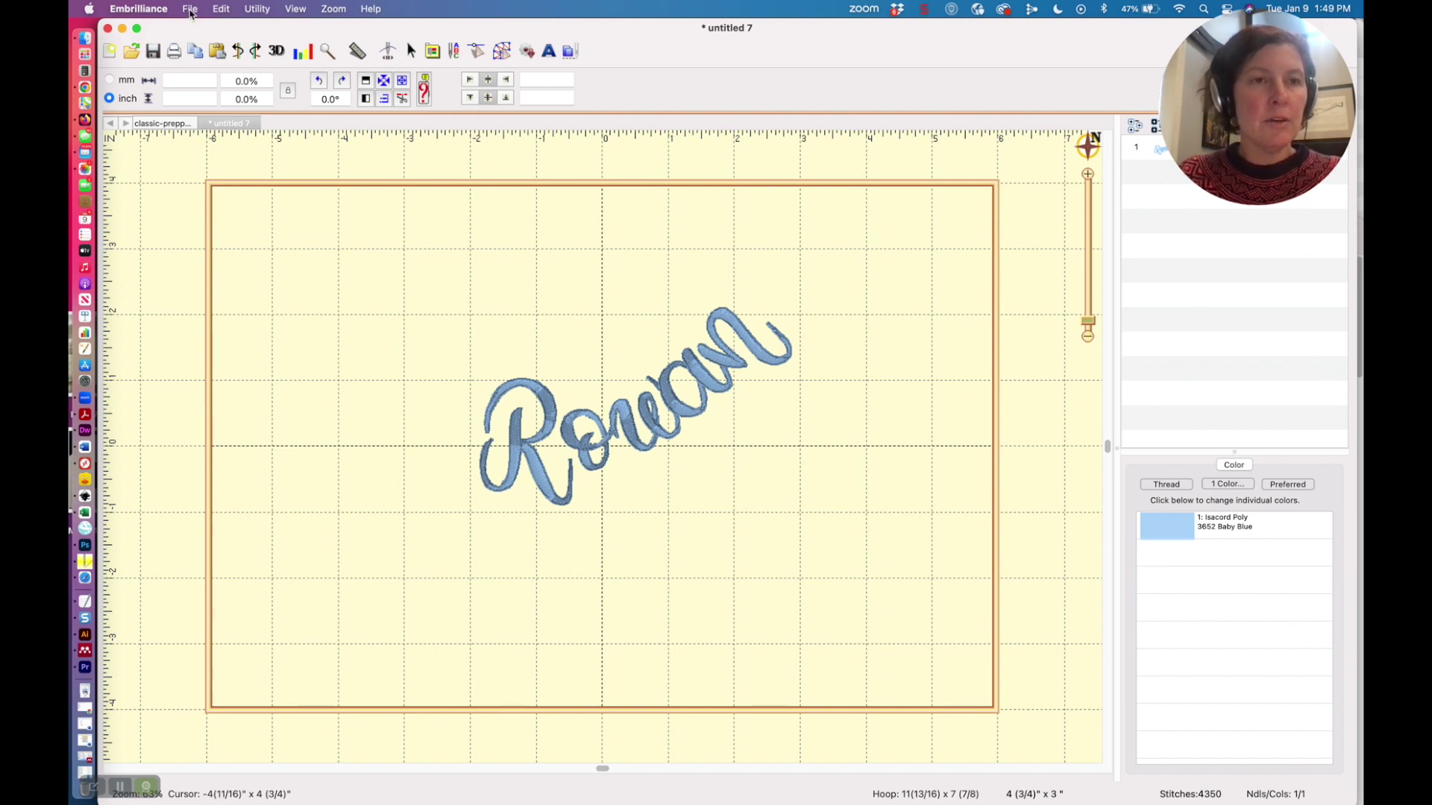
# Start File > Merge Stitch File and browse into the Dropbox MEG-digitized-files folder.
pyautogui.click(191, 11)
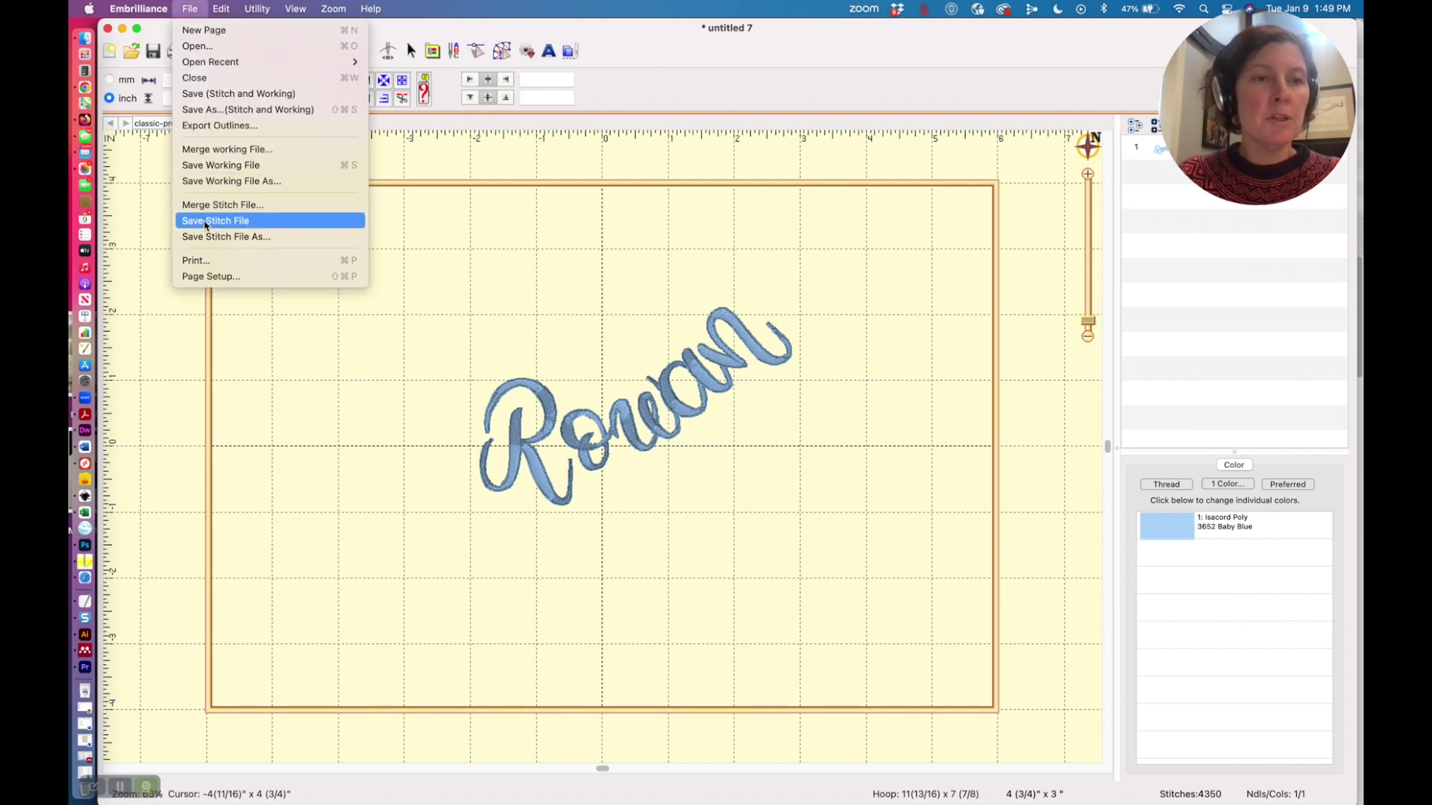
pyautogui.click(213, 206)
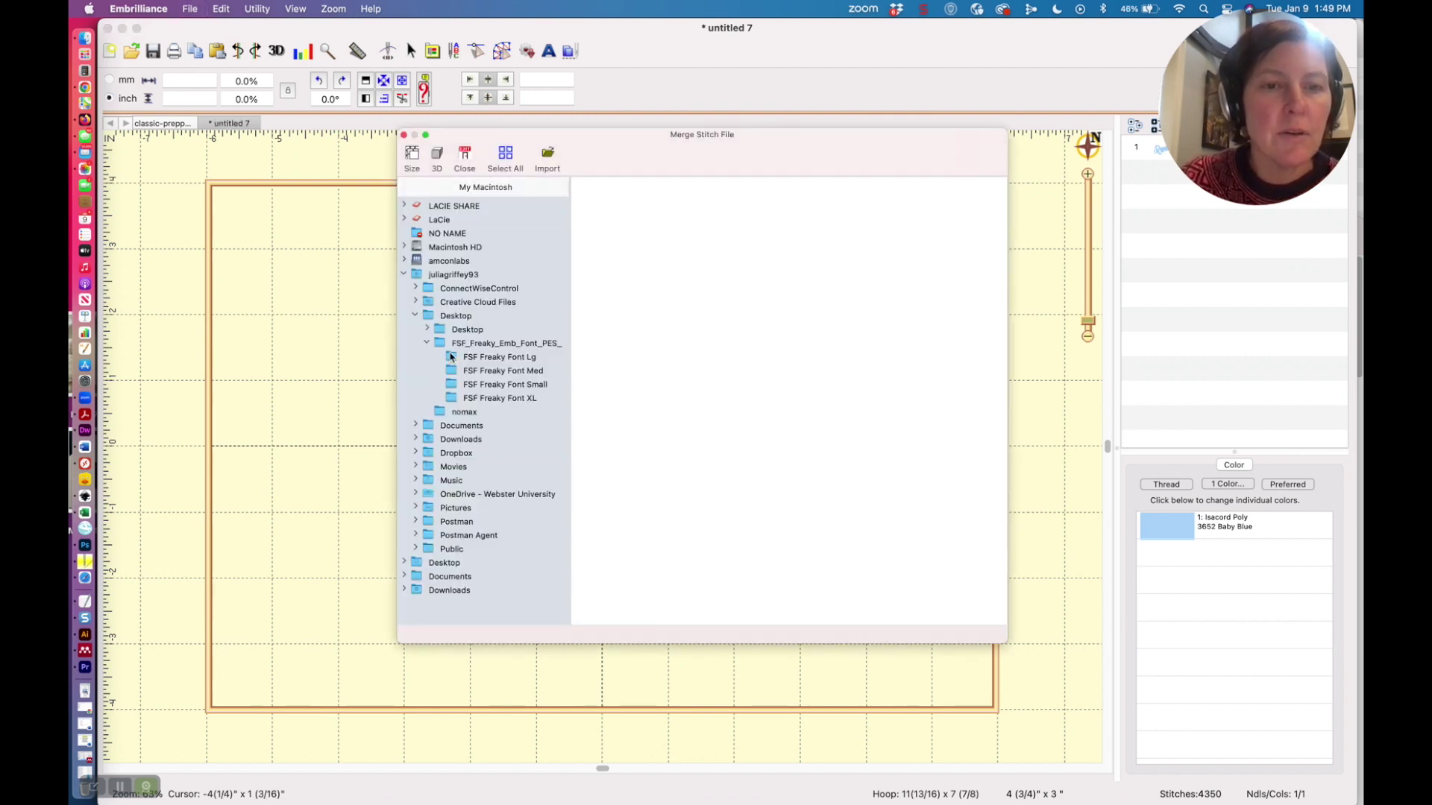
pyautogui.click(415, 316)
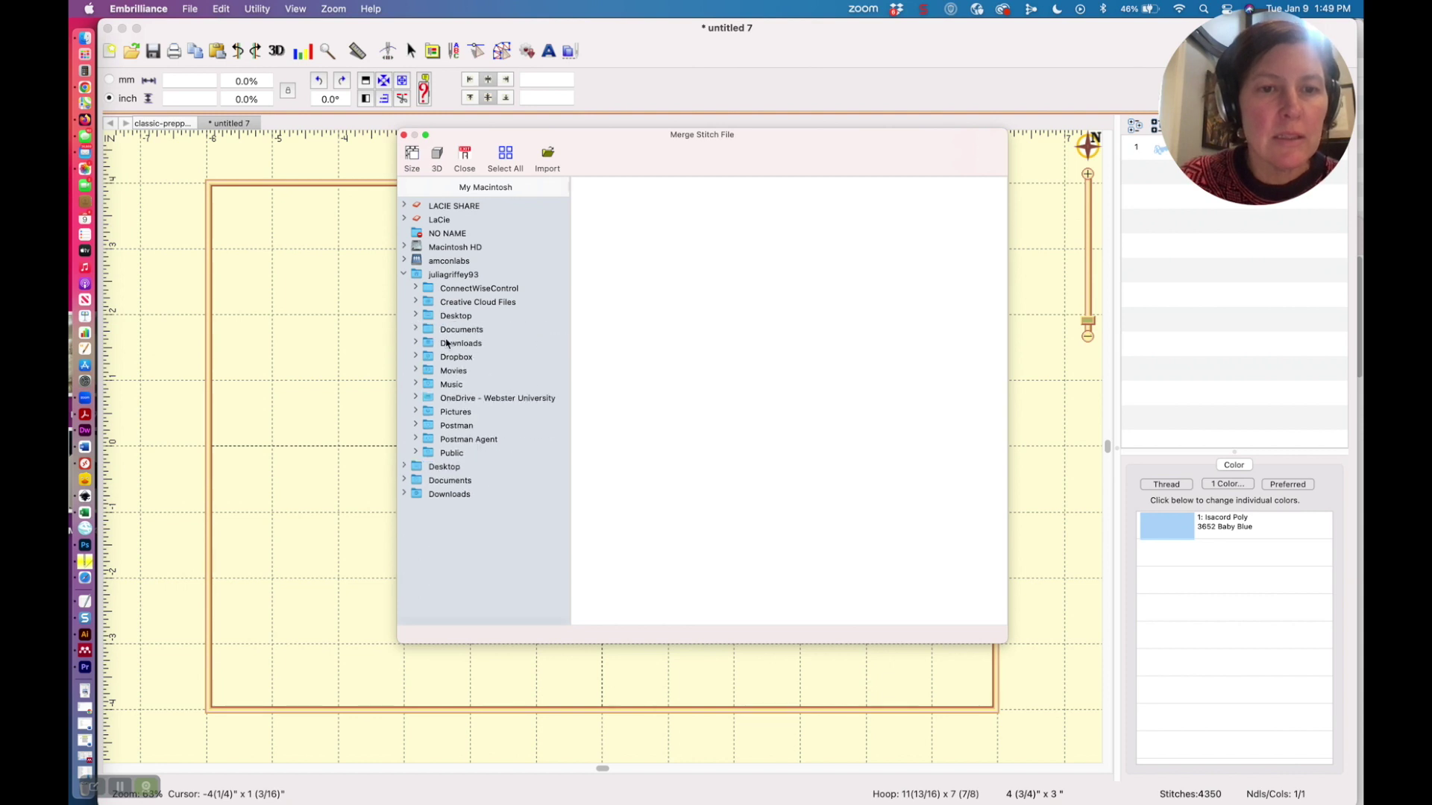
pyautogui.doubleClick(448, 360)
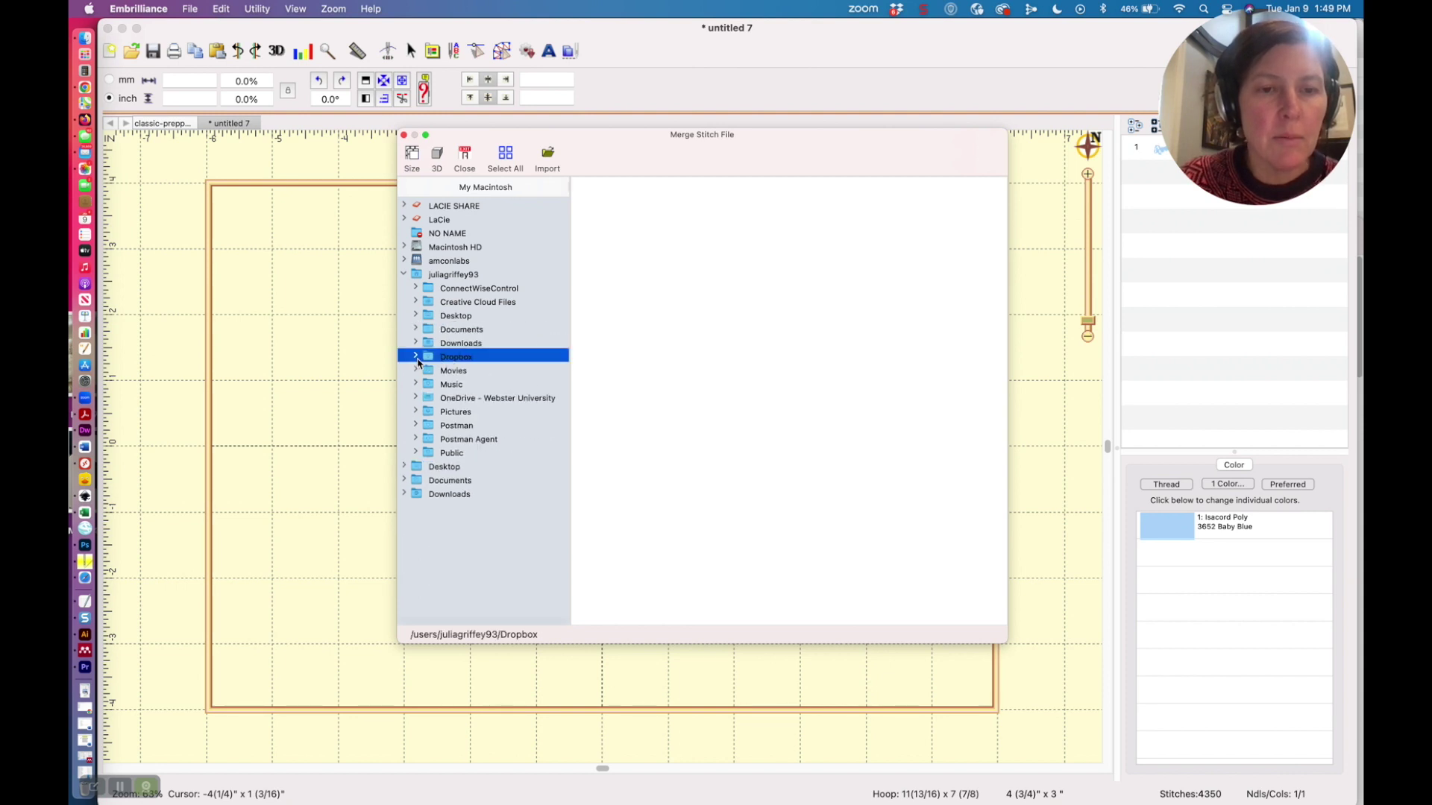
pyautogui.moveTo(565, 328); pyautogui.dragTo(555, 489)
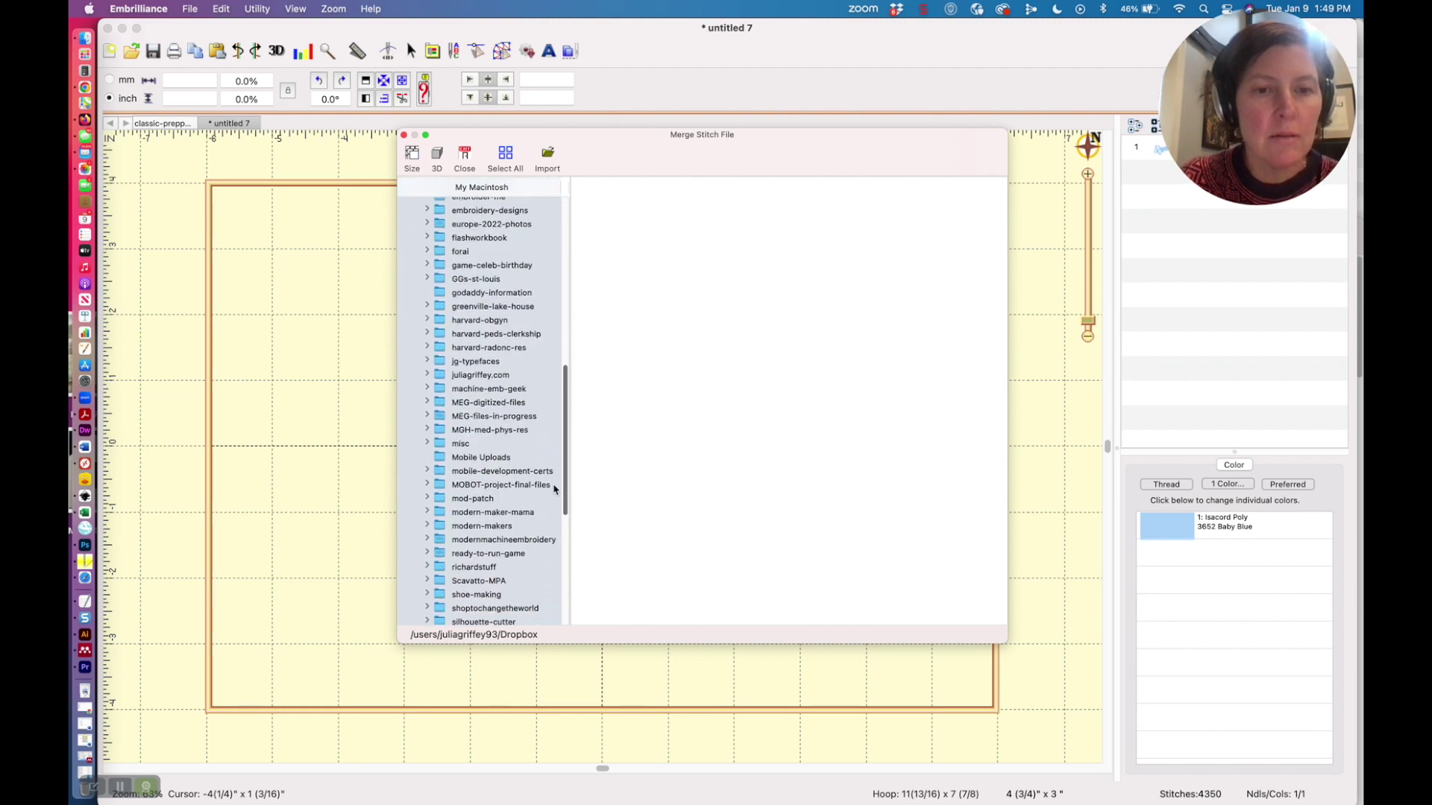
pyautogui.click(507, 406)
pyautogui.click(427, 403)
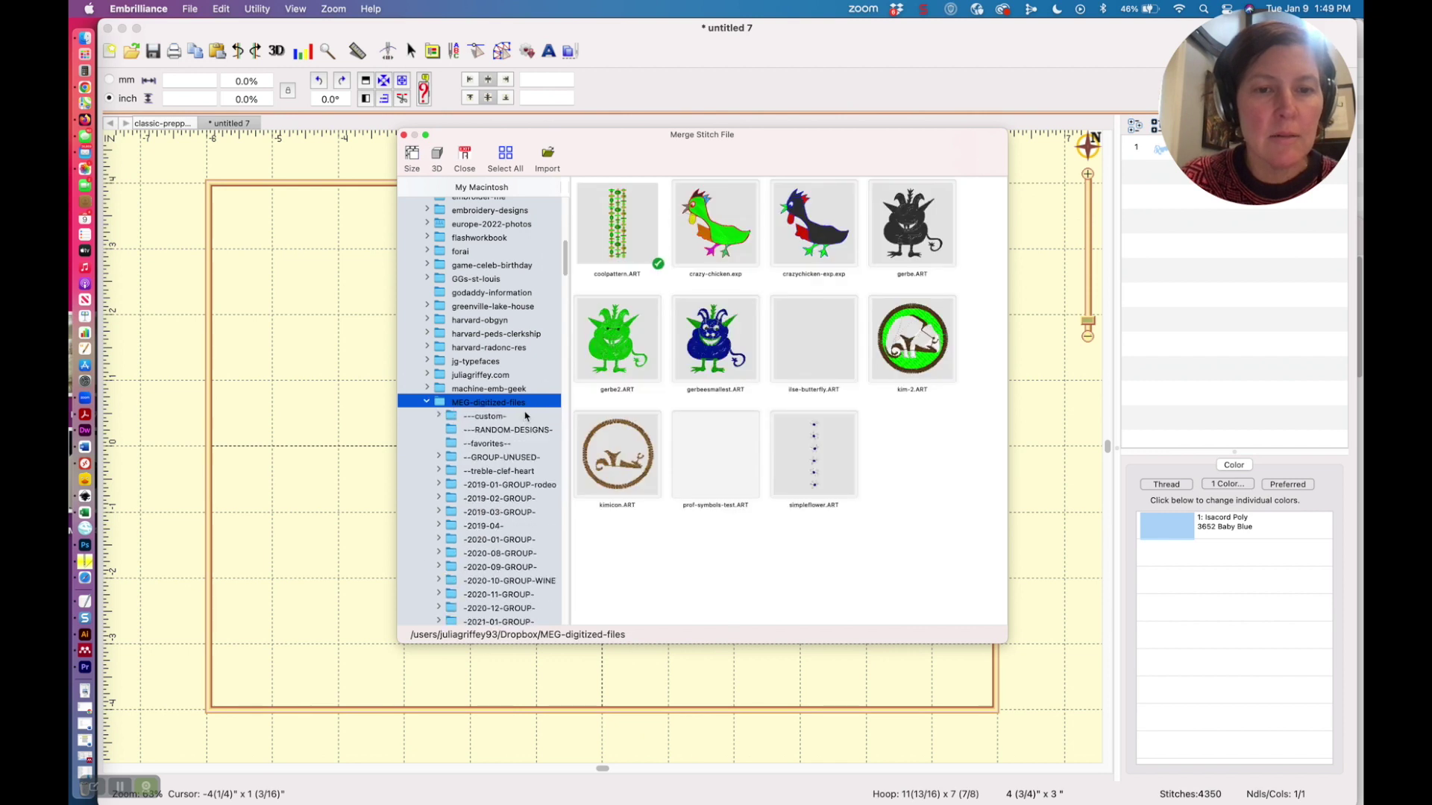
# Navigate to free-designs/--new-little daisies/embroidery-designs.
pyautogui.click(568, 318)
pyautogui.moveTo(569, 318); pyautogui.dragTo(564, 441)
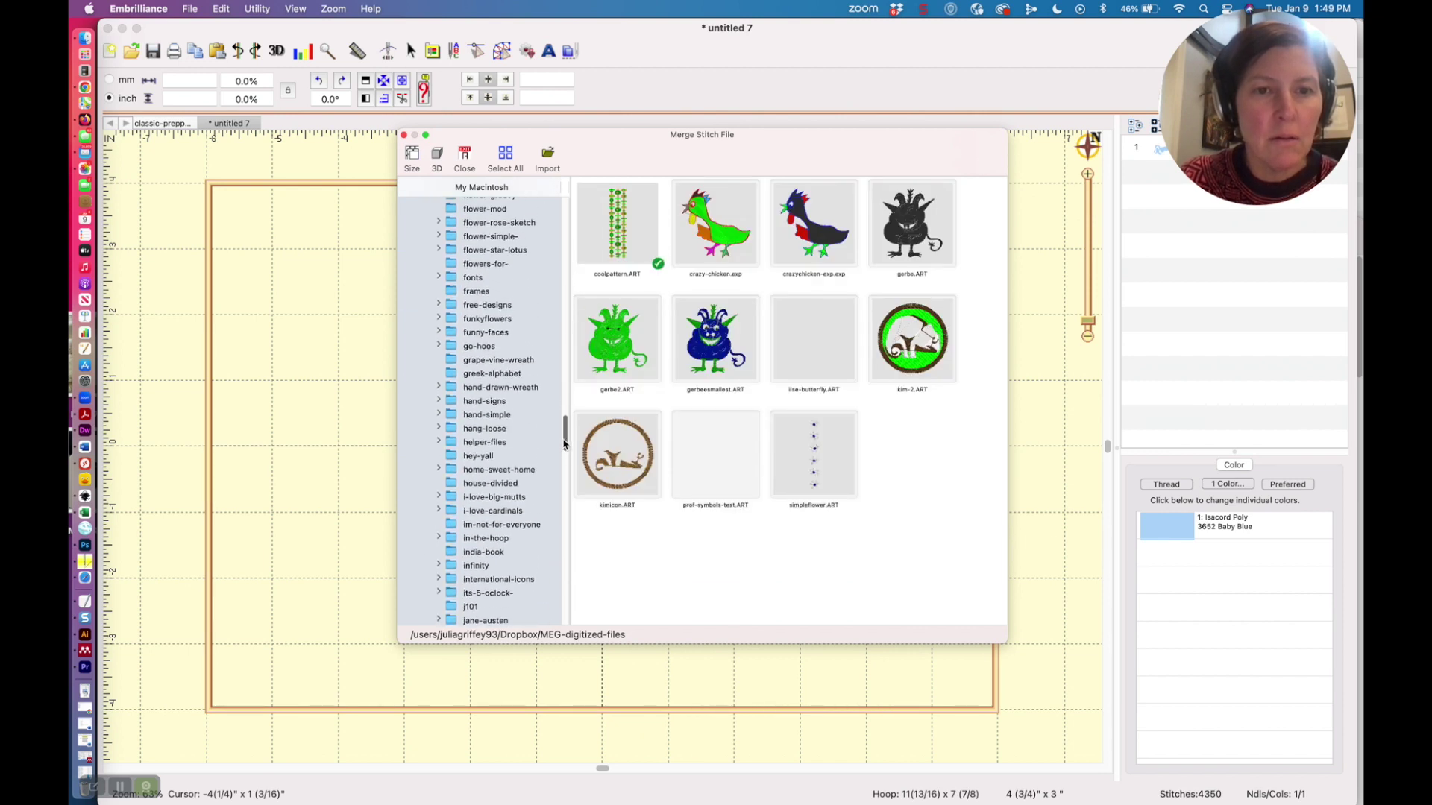
pyautogui.click(441, 307)
pyautogui.click(438, 305)
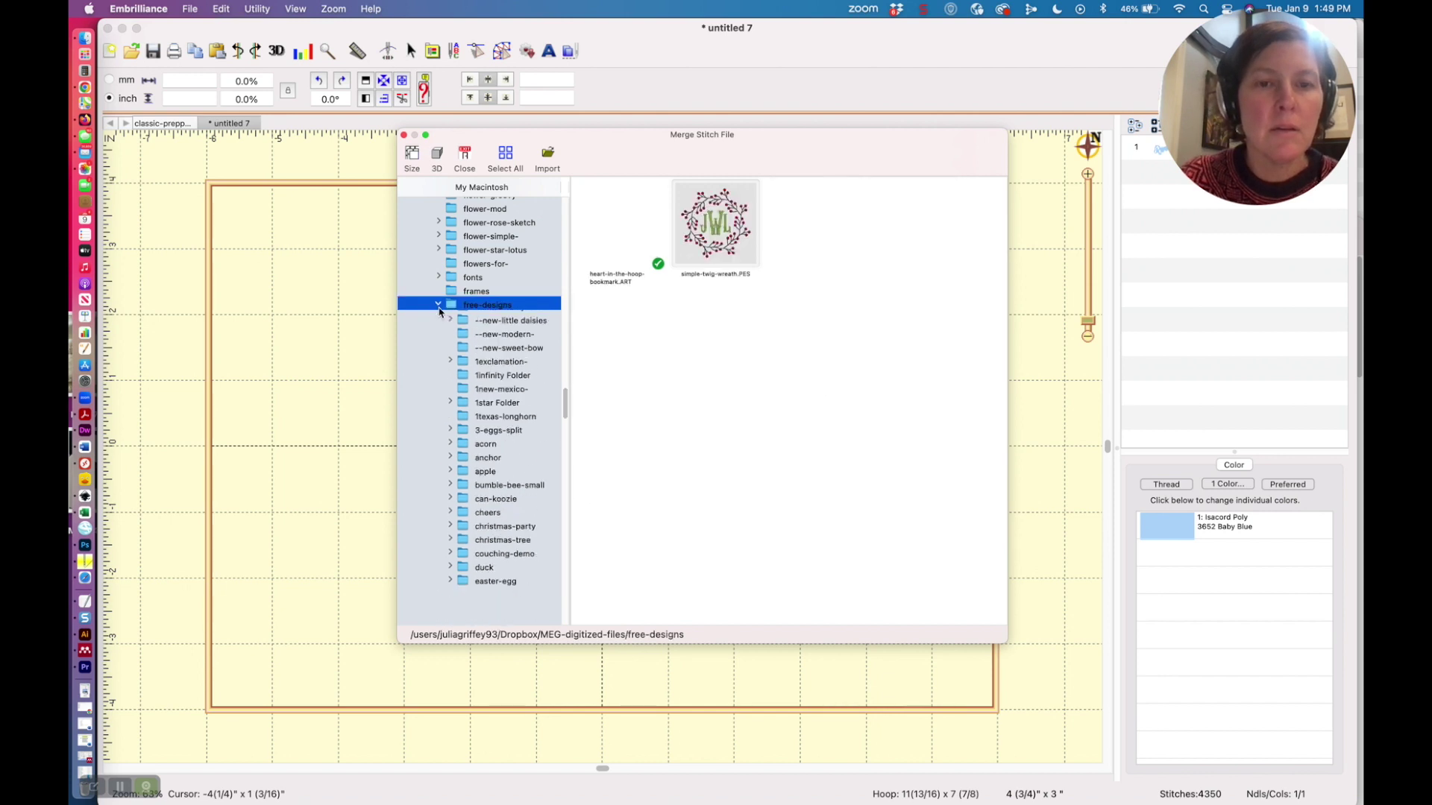
pyautogui.click(496, 371)
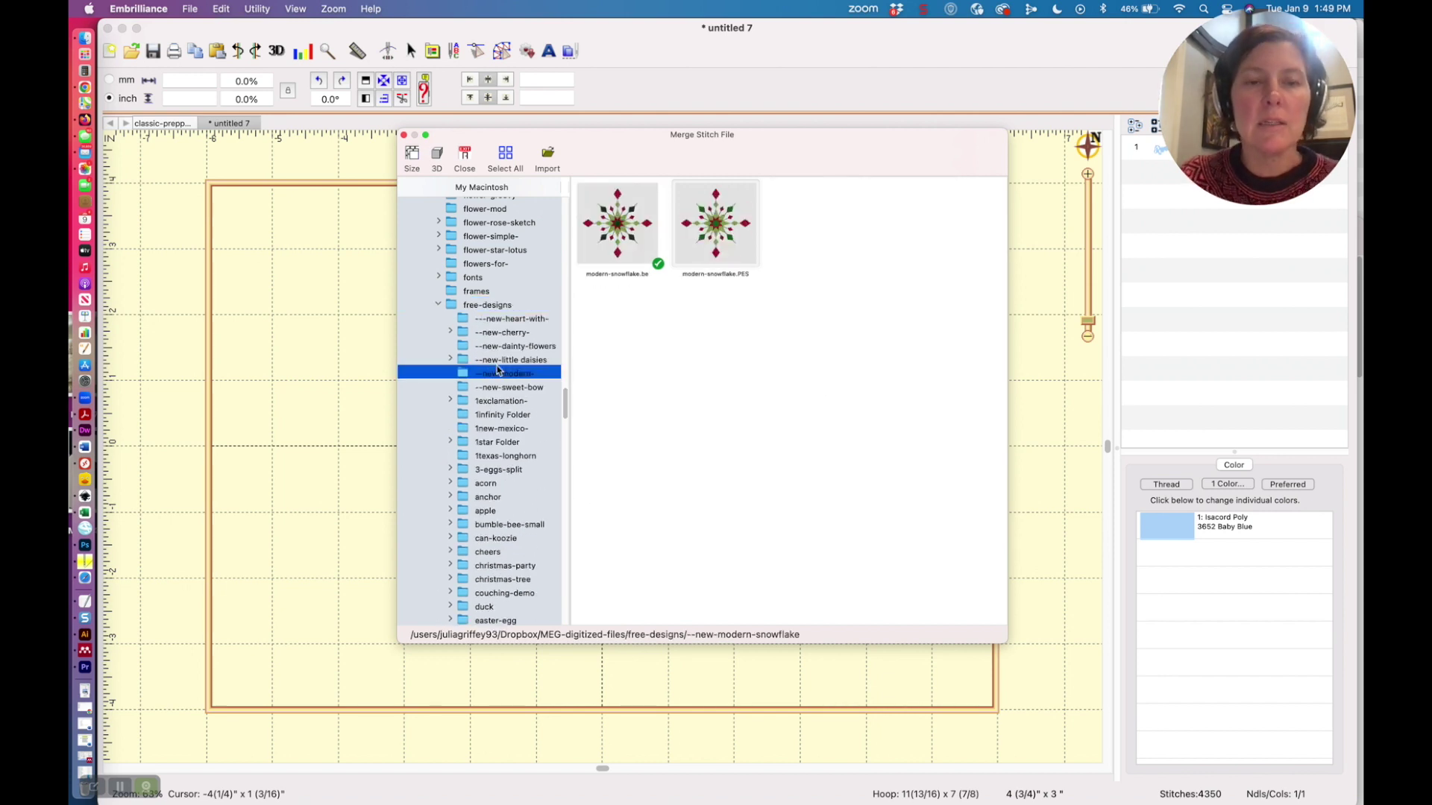
pyautogui.click(471, 363)
pyautogui.click(450, 360)
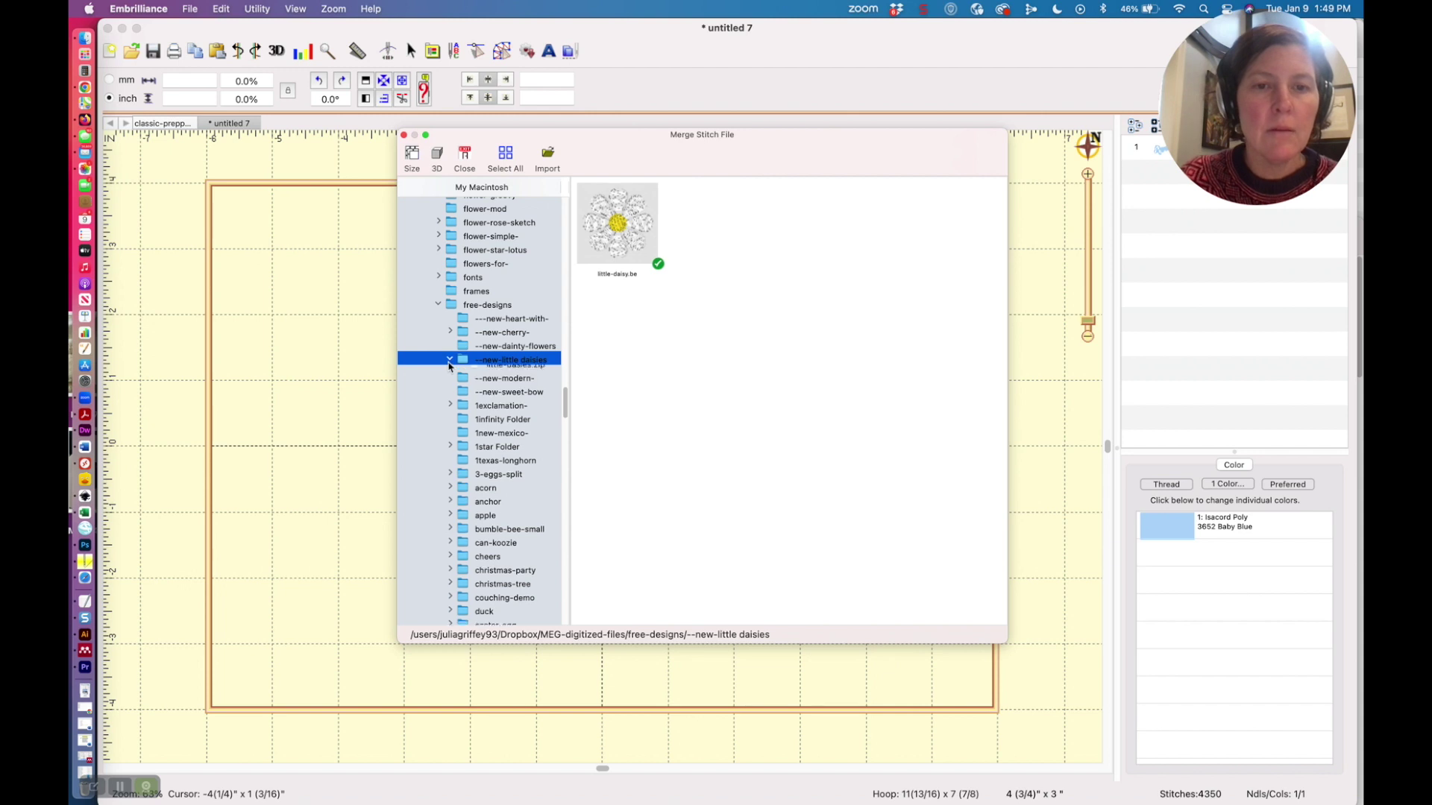
pyautogui.click(499, 377)
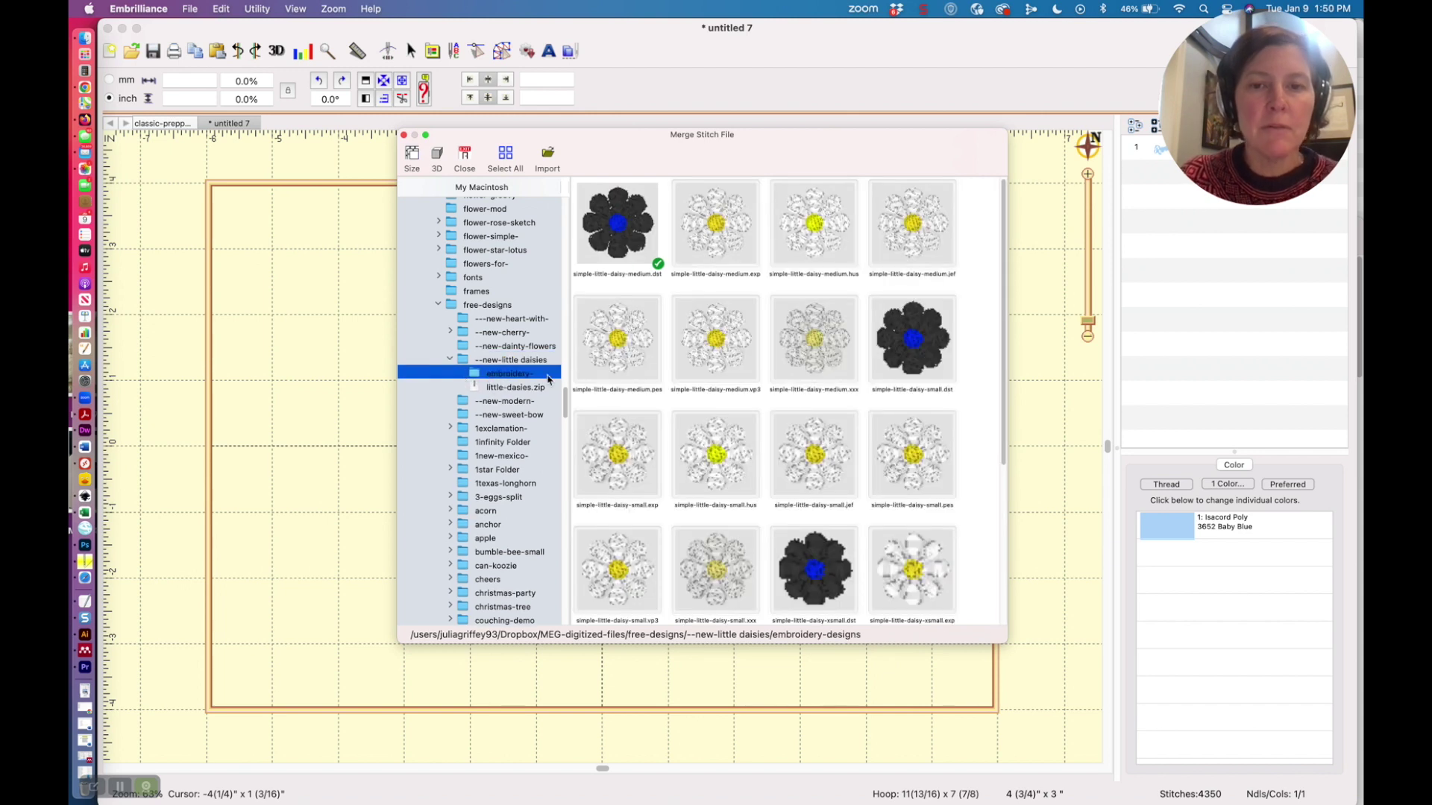
# Select the medium and small daisy PES files and import them into the layout.
pyautogui.click(626, 359)
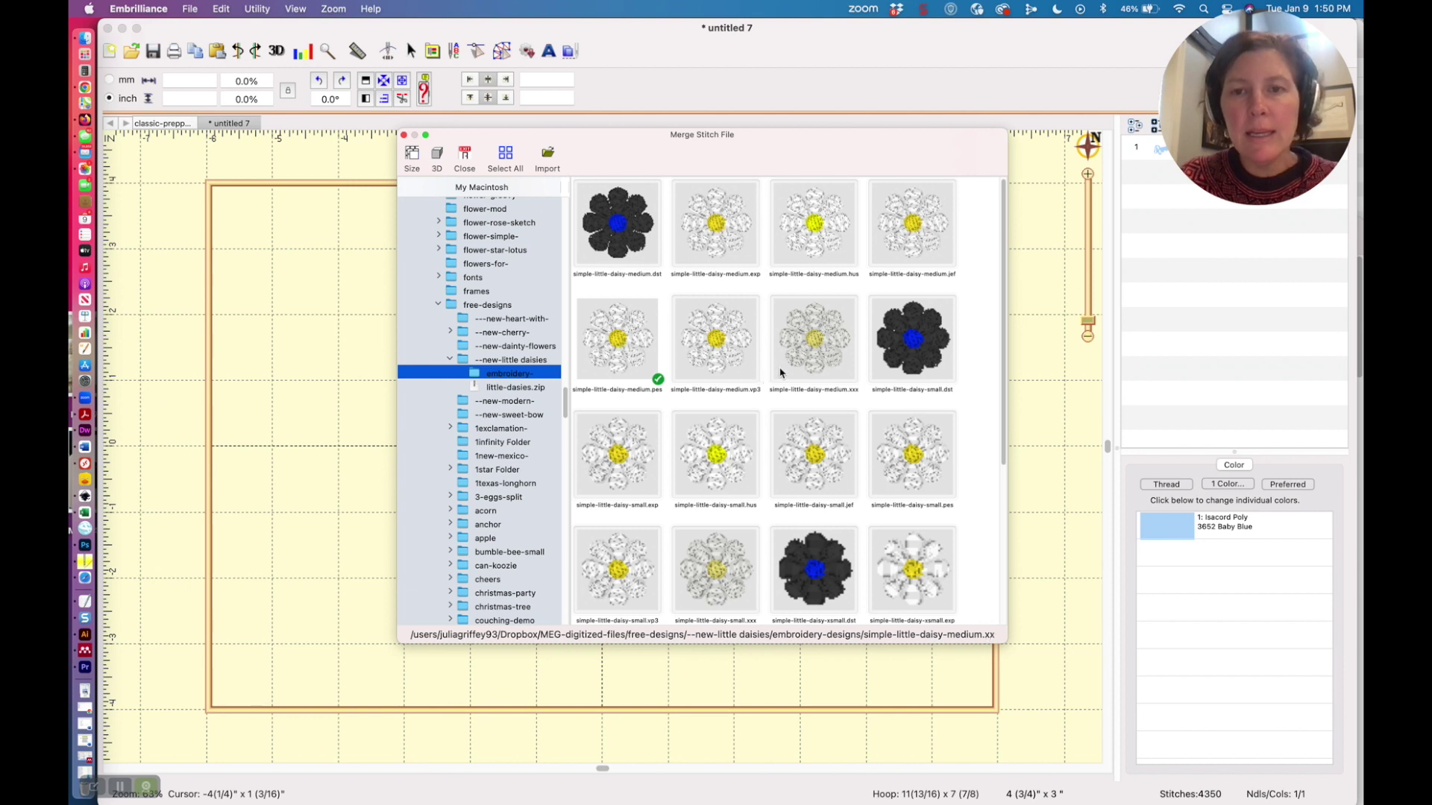
pyautogui.moveTo(1002, 308); pyautogui.dragTo(1003, 363)
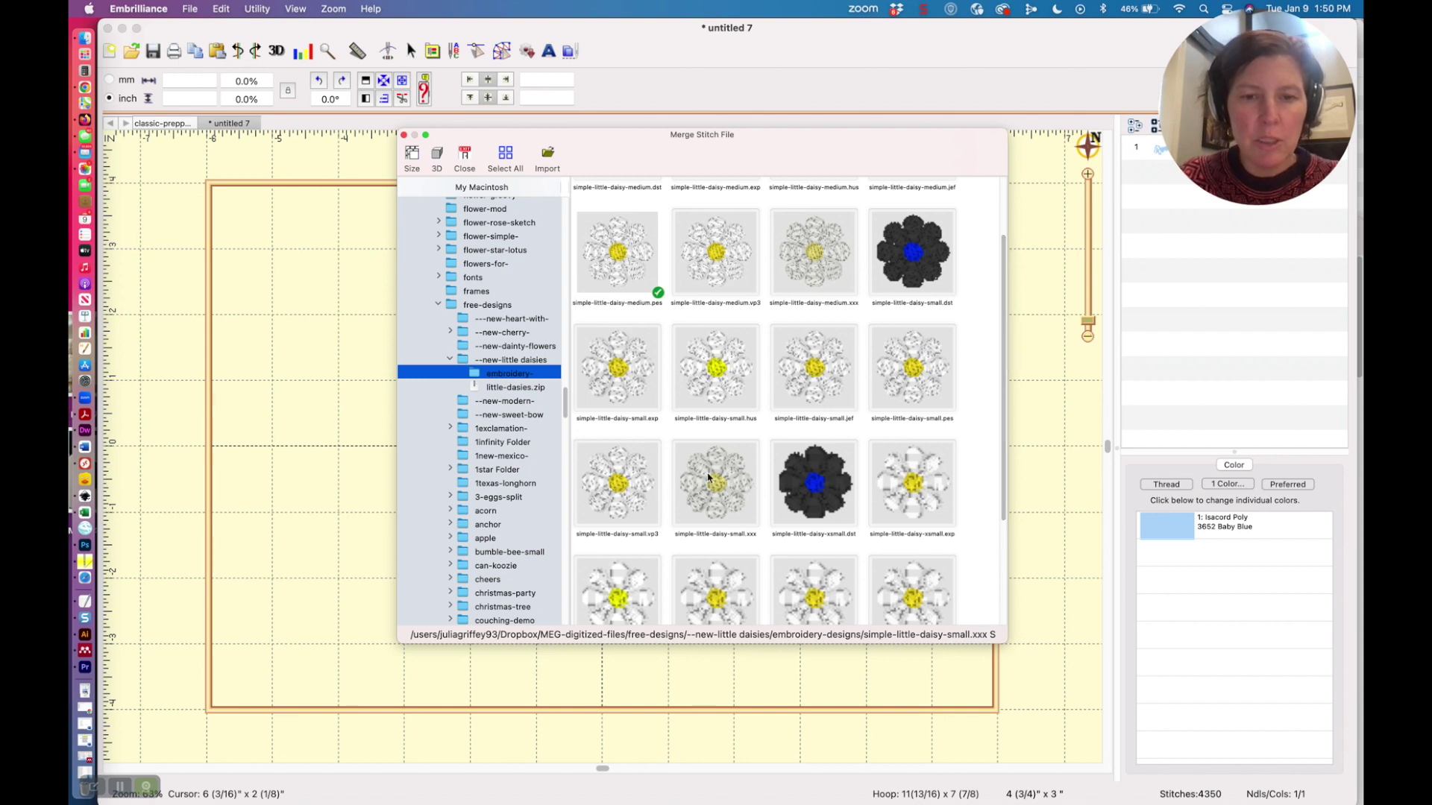
pyautogui.click(908, 377)
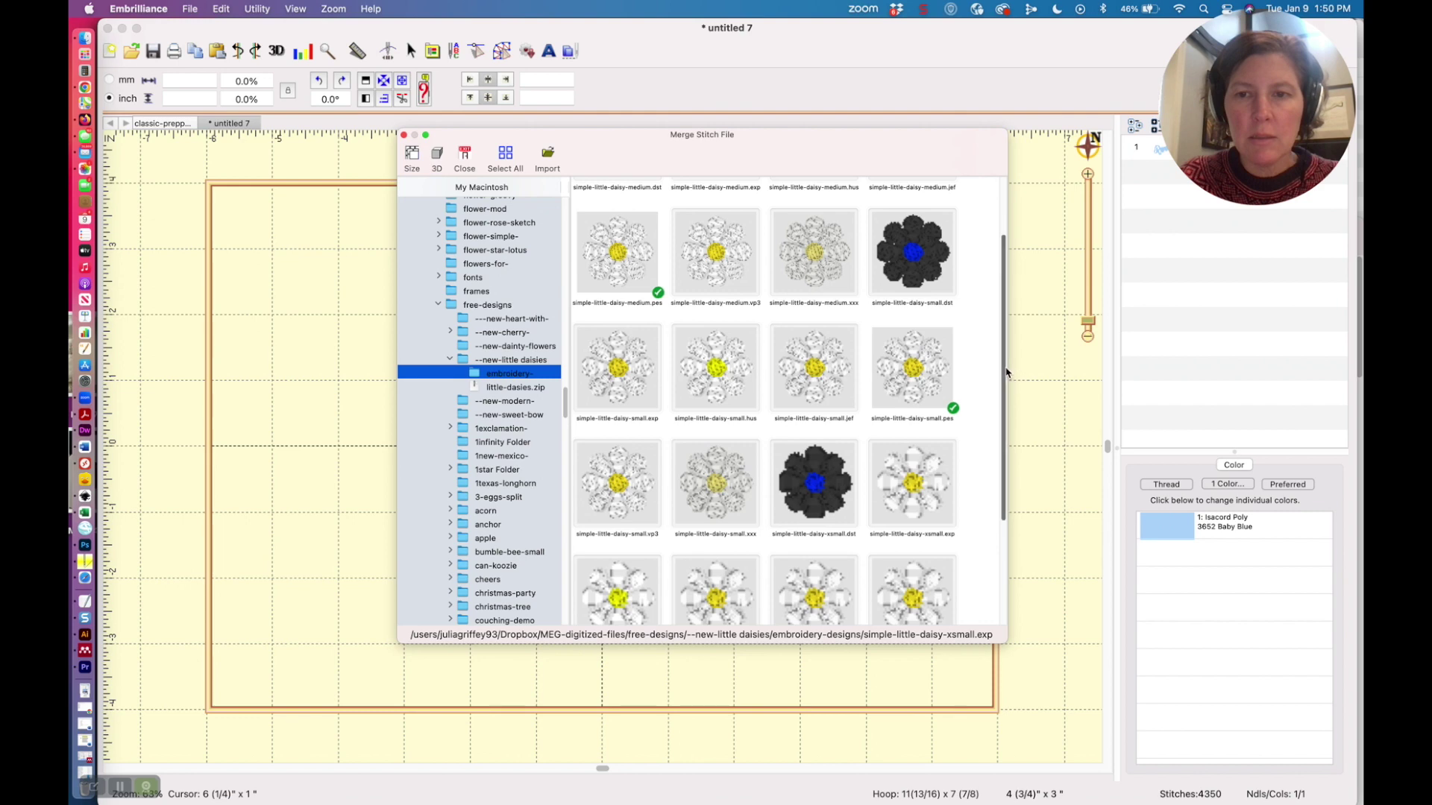
pyautogui.click(550, 158)
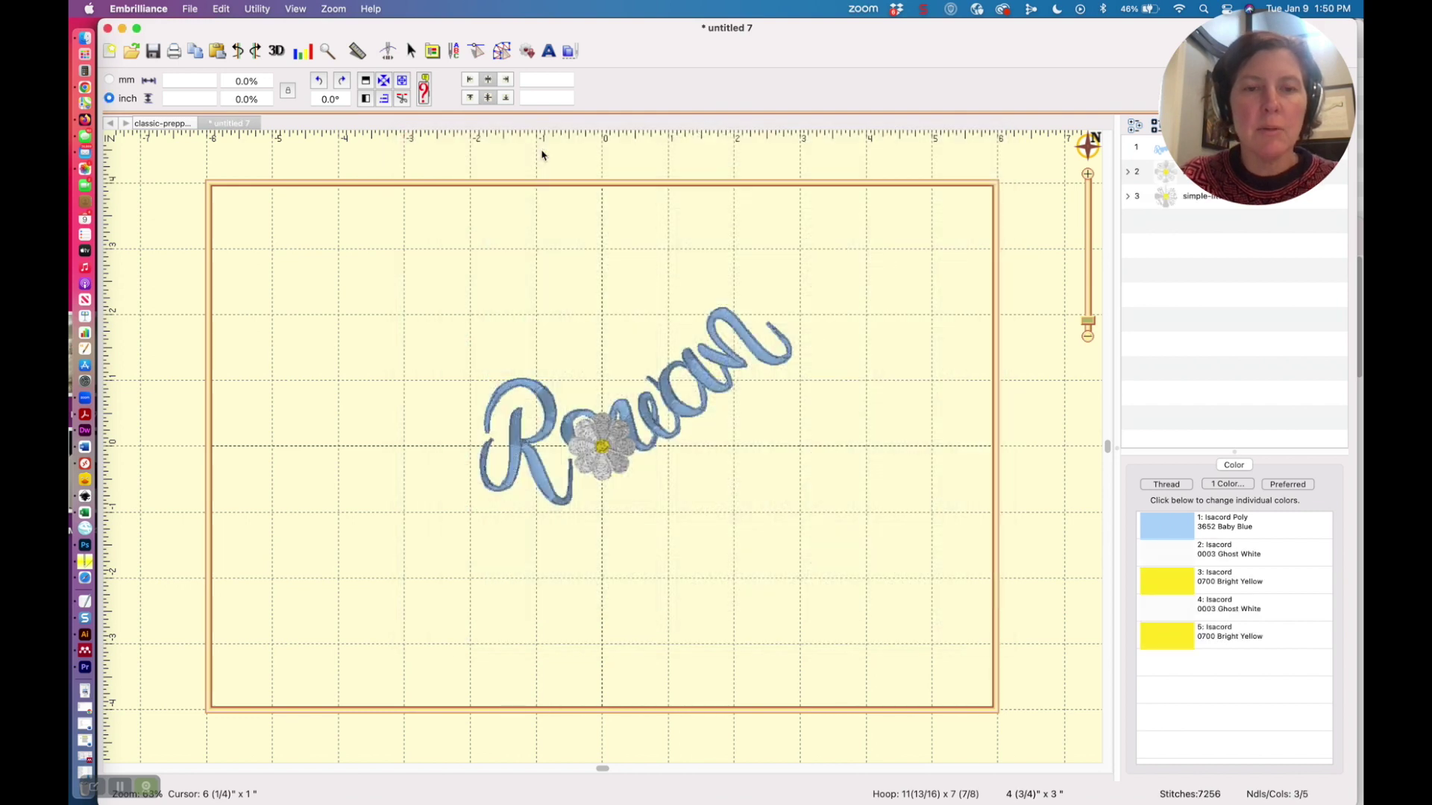
# Move the small daisy to the left of Rowan's capital R.
pyautogui.click(1177, 204)
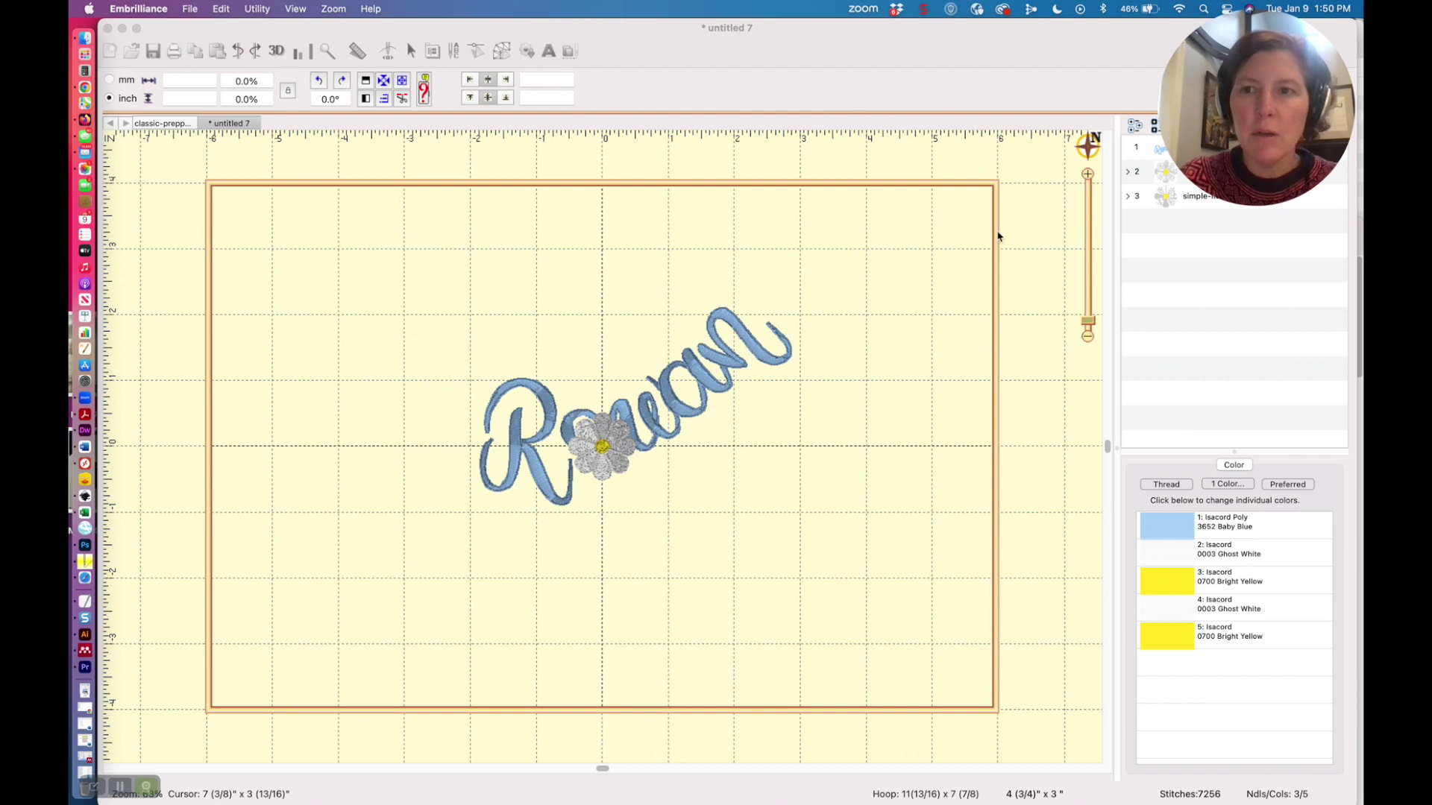
pyautogui.click(756, 67)
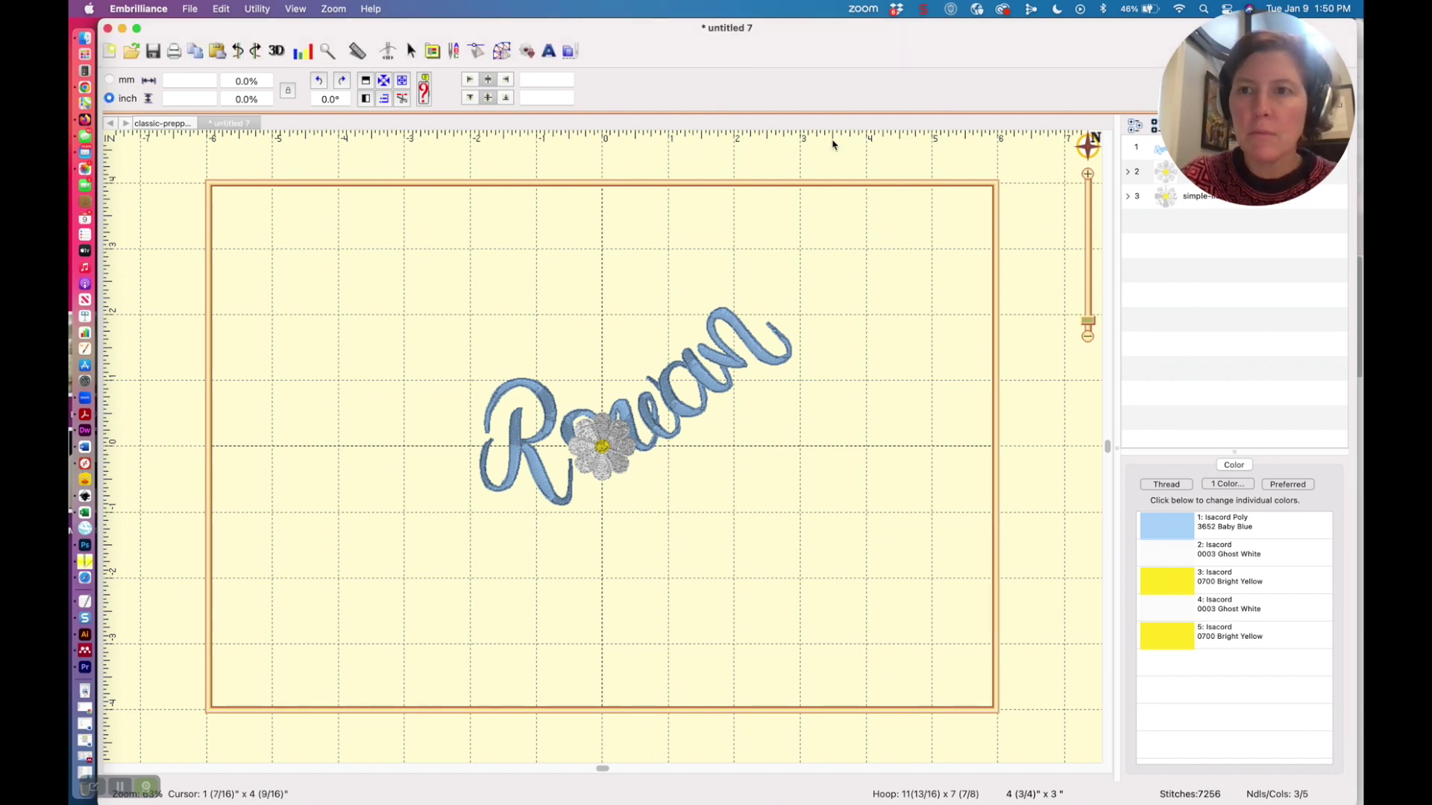
pyautogui.click(1164, 200)
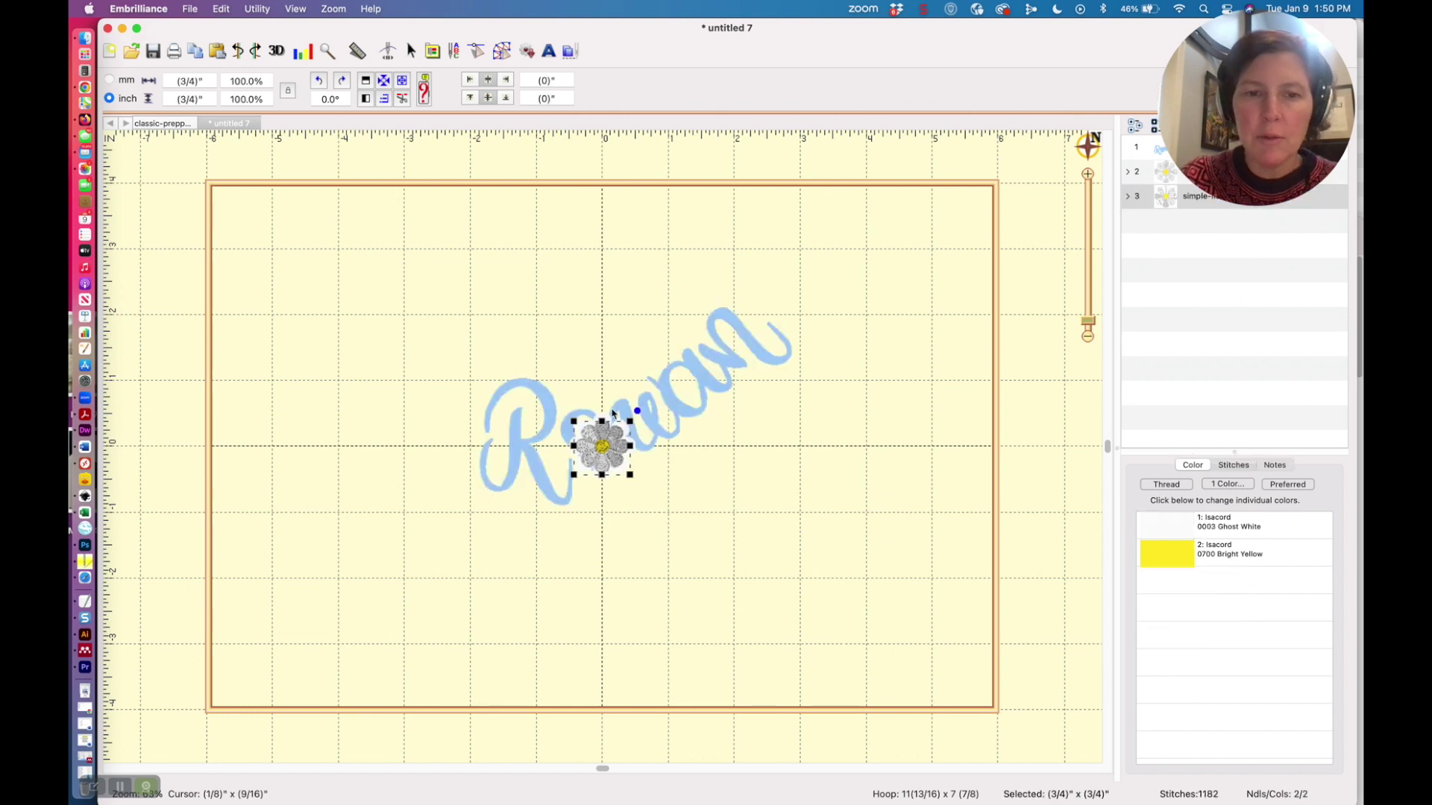
pyautogui.moveTo(600, 414); pyautogui.dragTo(432, 366)
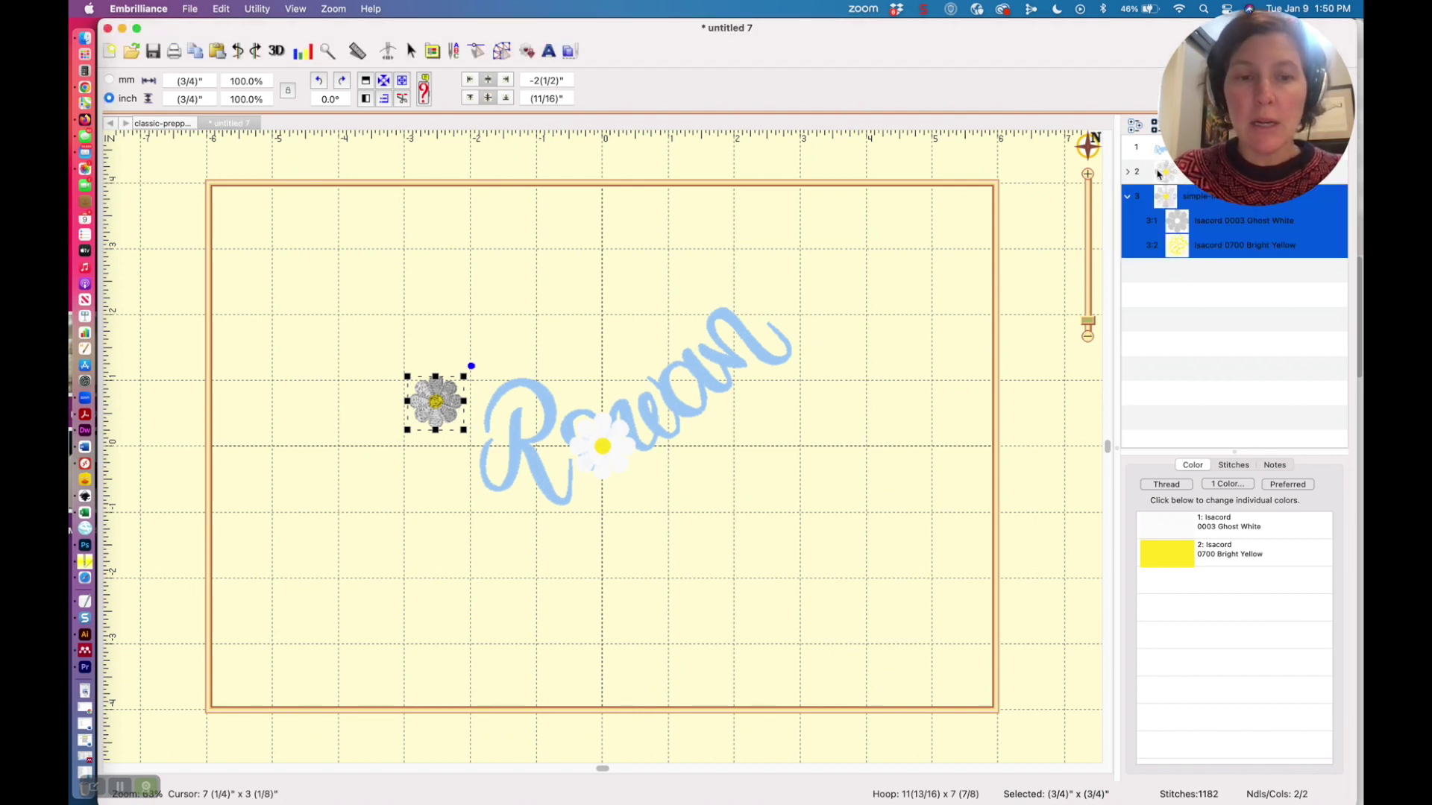
# Place the medium daisy below the small daisy and deselect to review the layout.
pyautogui.click(1128, 173)
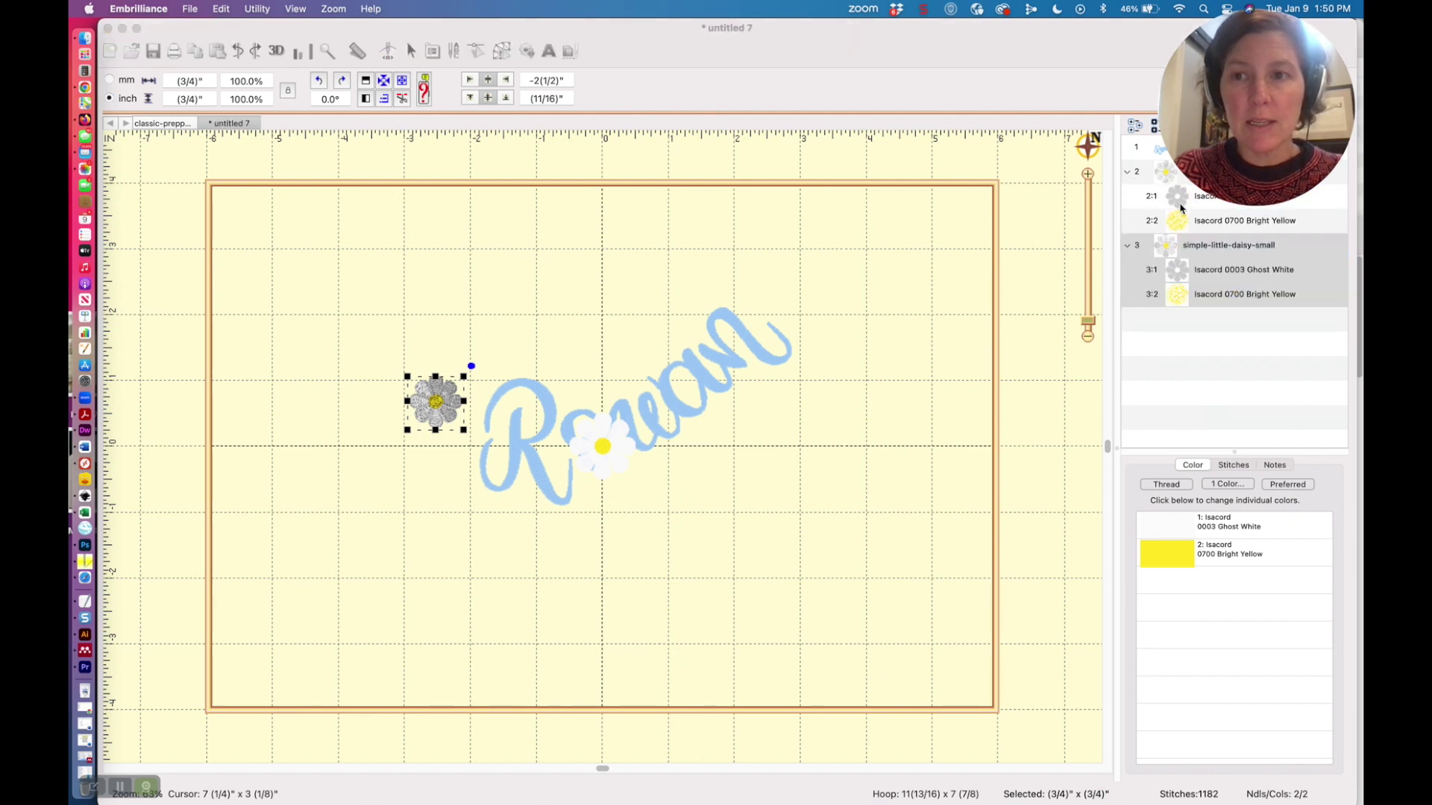
pyautogui.moveTo(1253, 59); pyautogui.dragTo(1272, 630)
pyautogui.click(1161, 172)
pyautogui.click(1161, 171)
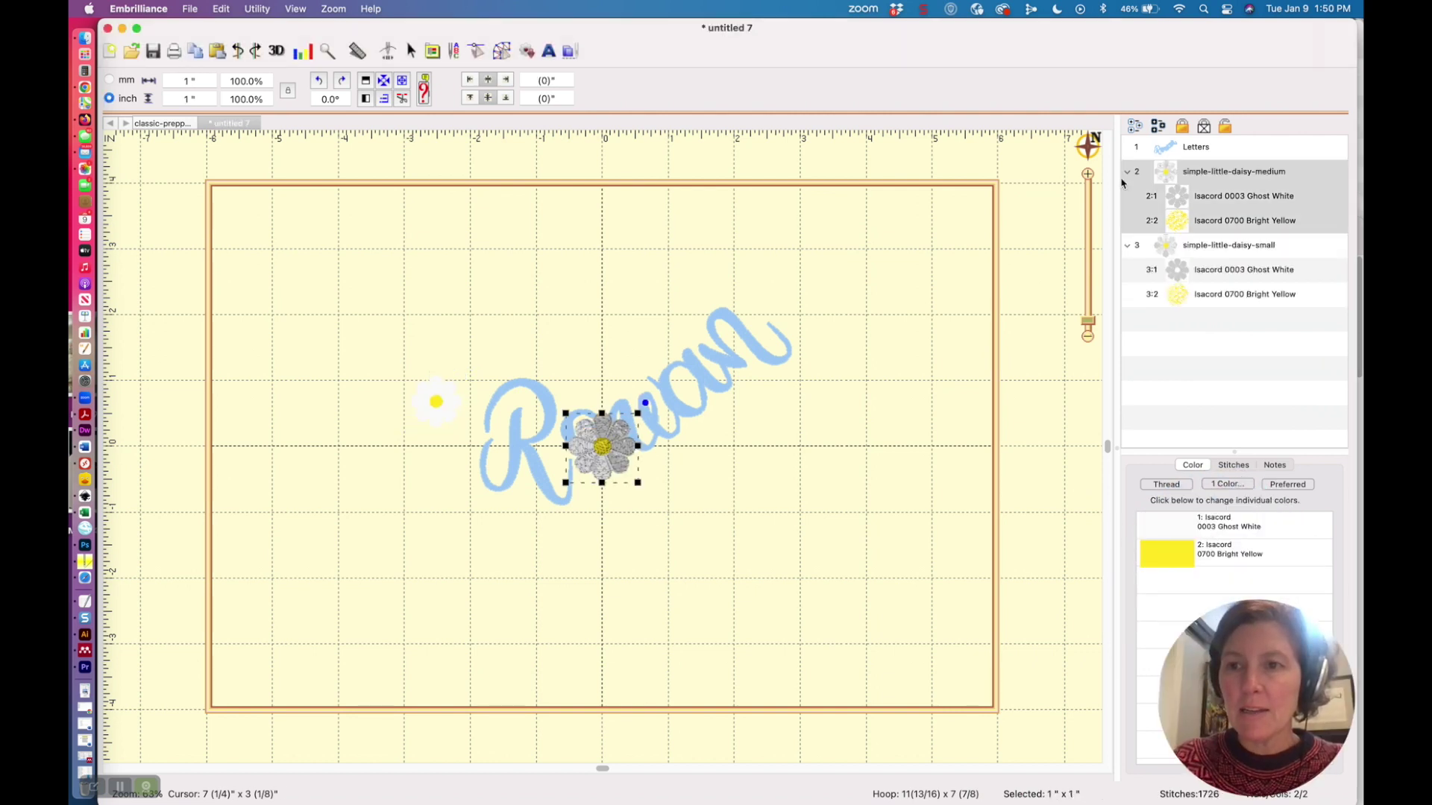
pyautogui.moveTo(597, 452); pyautogui.dragTo(422, 480)
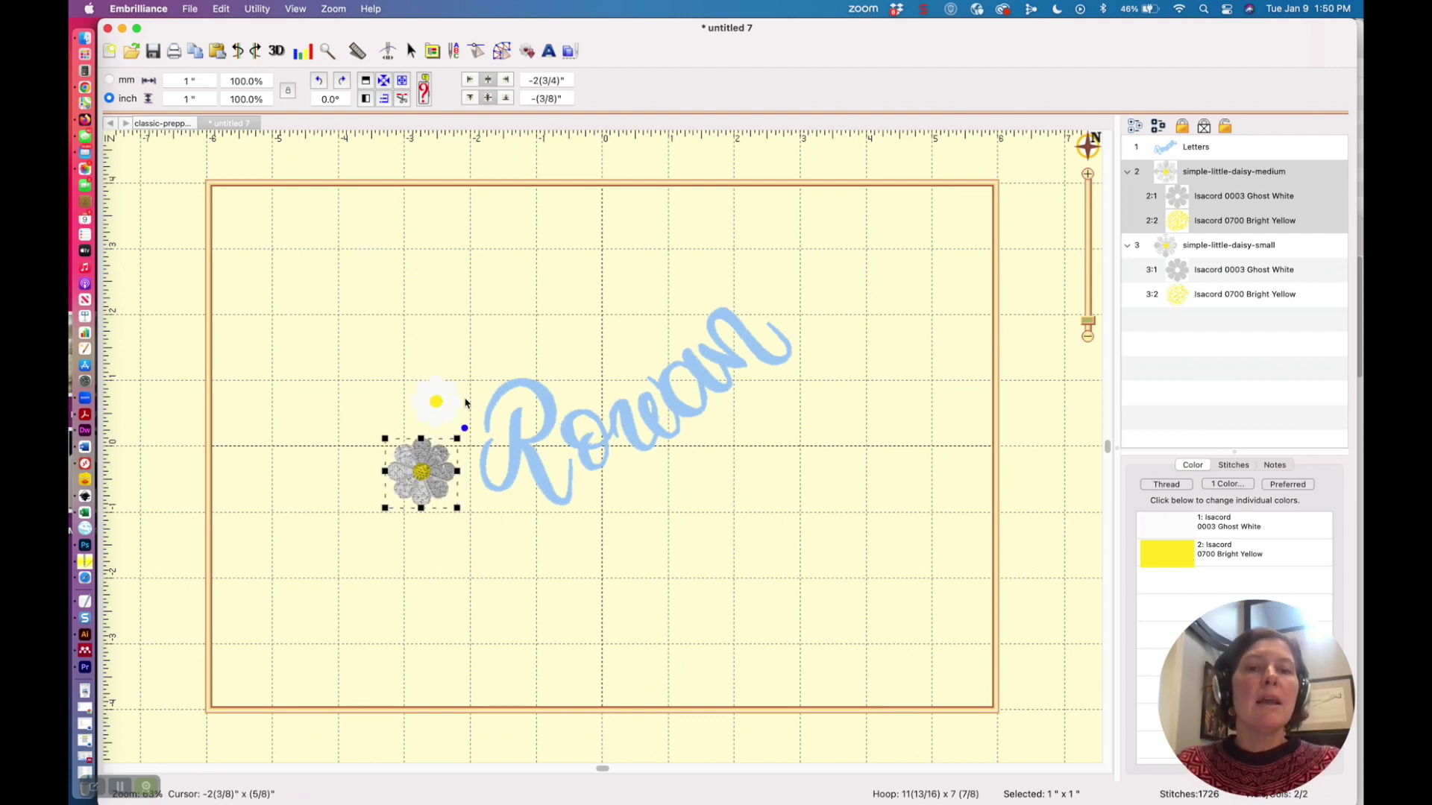
pyautogui.click(492, 317)
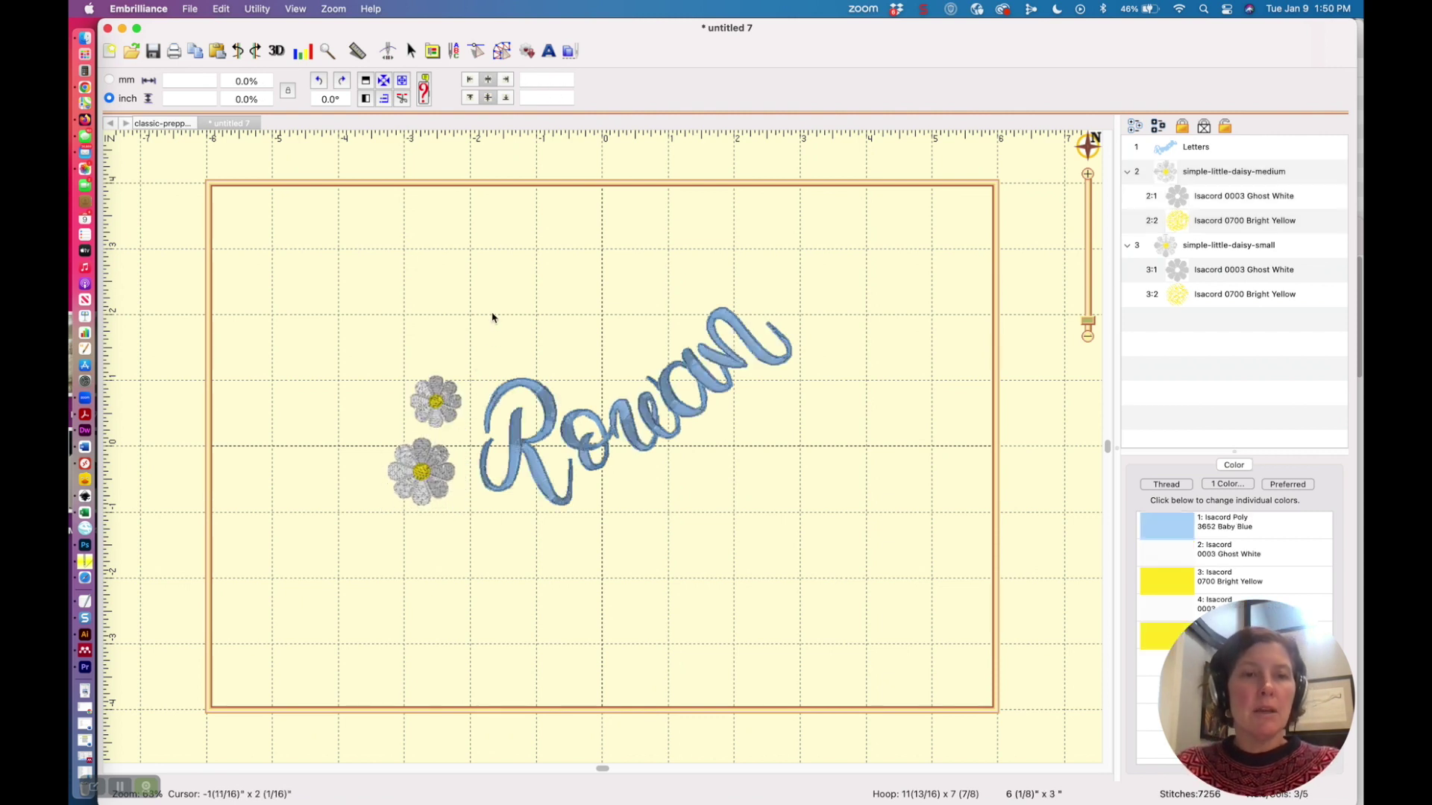
pyautogui.click(191, 9)
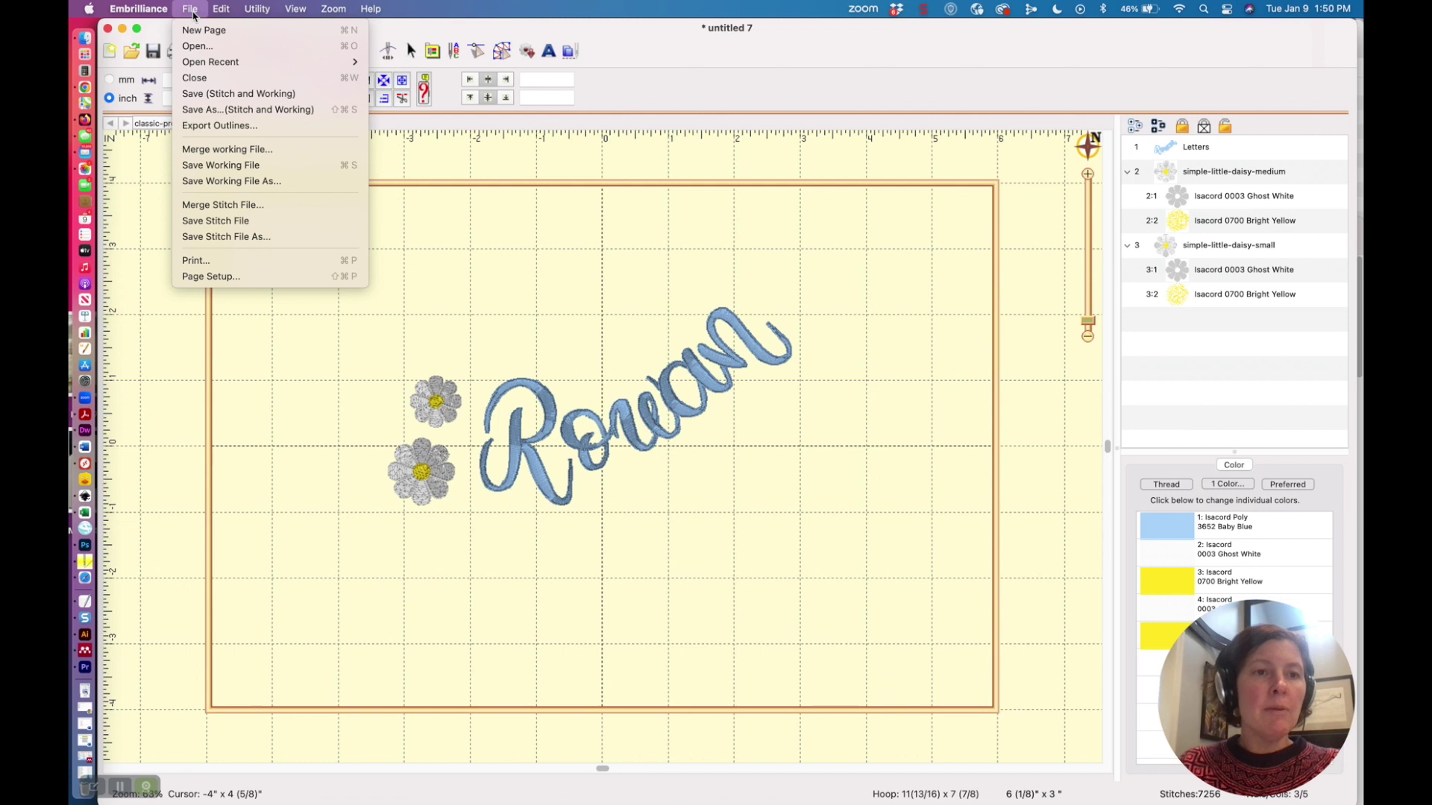
pyautogui.click(210, 261)
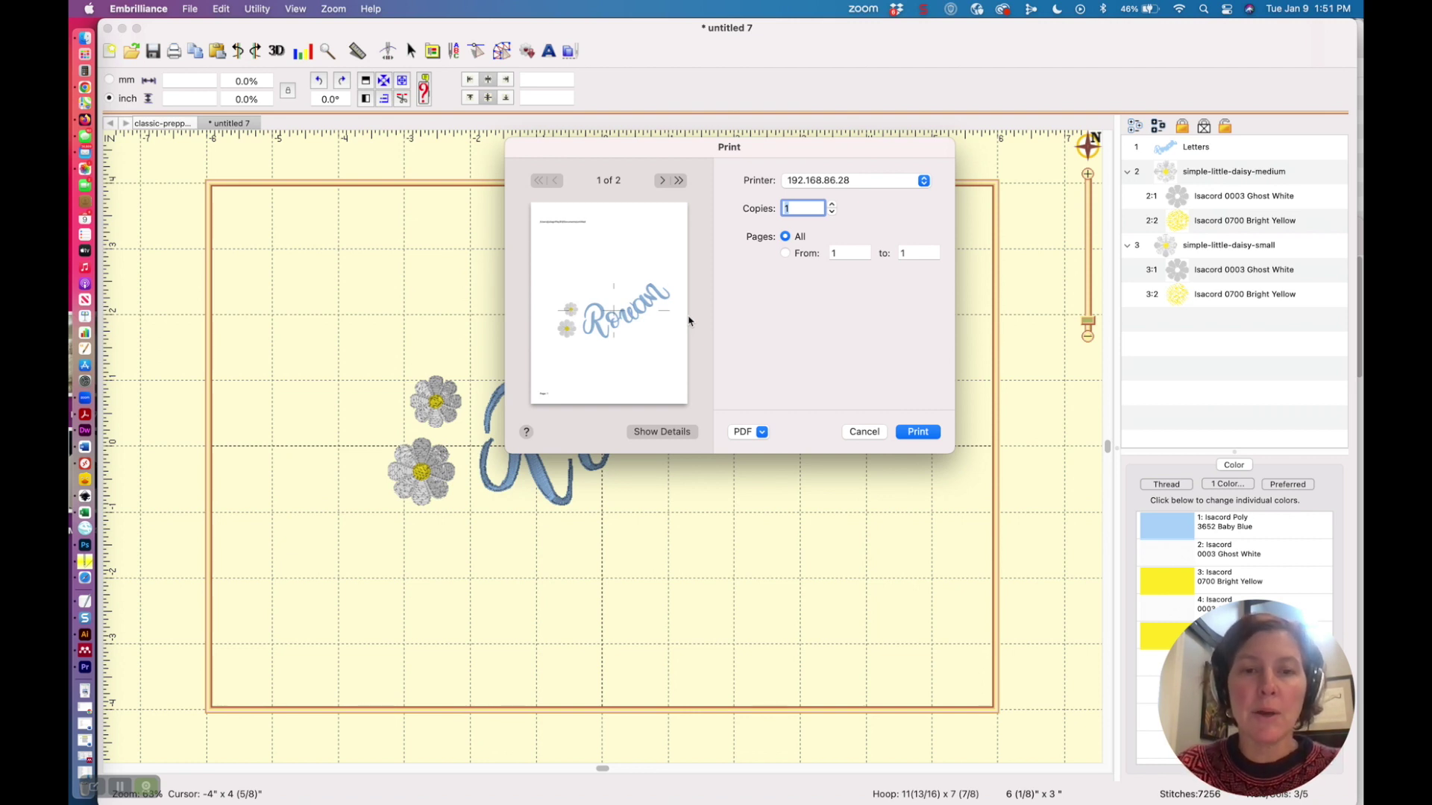
pyautogui.click(864, 432)
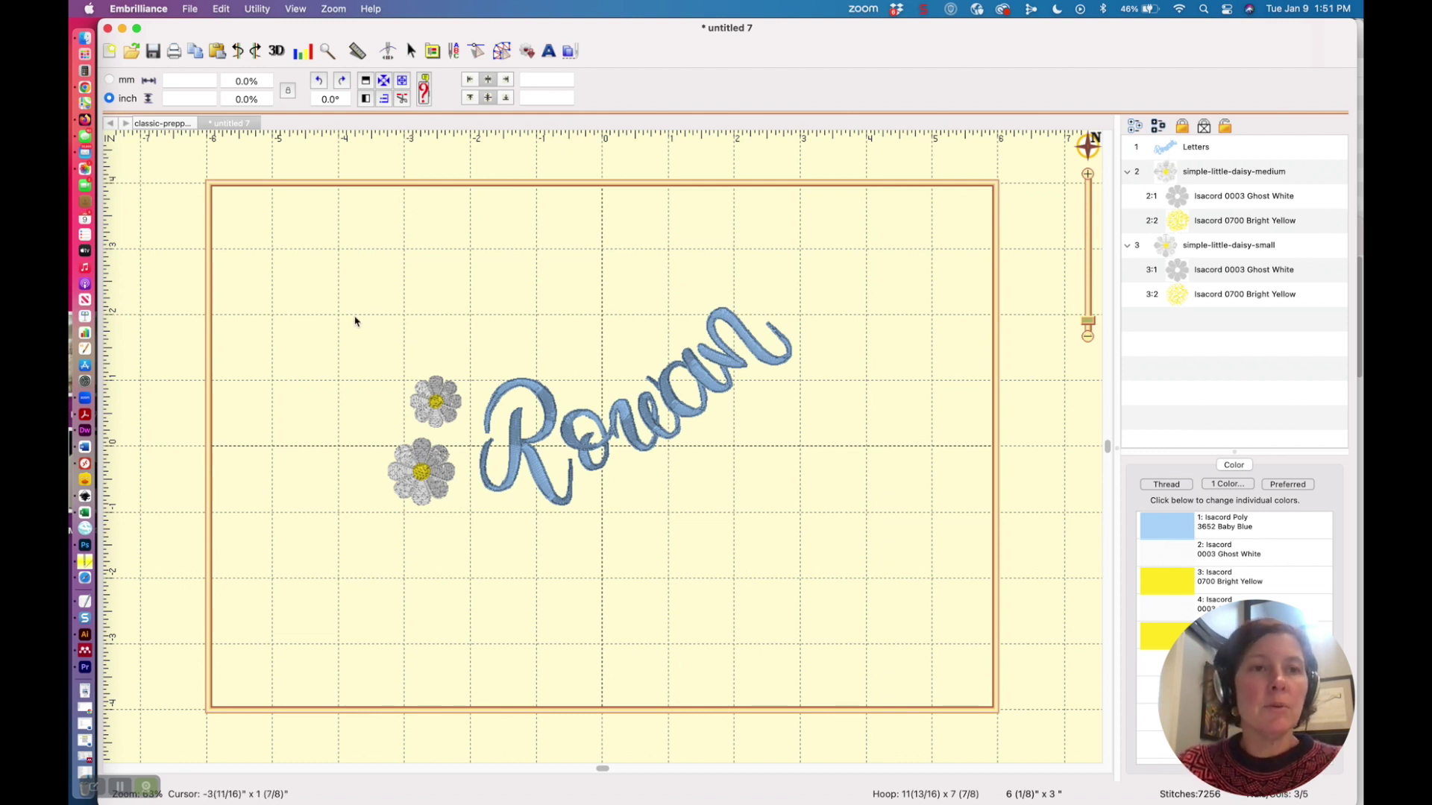
pyautogui.press('super+shift+c')
# Color-sort the design with Utility > Color Sort into a new view.
pyautogui.click(258, 9)
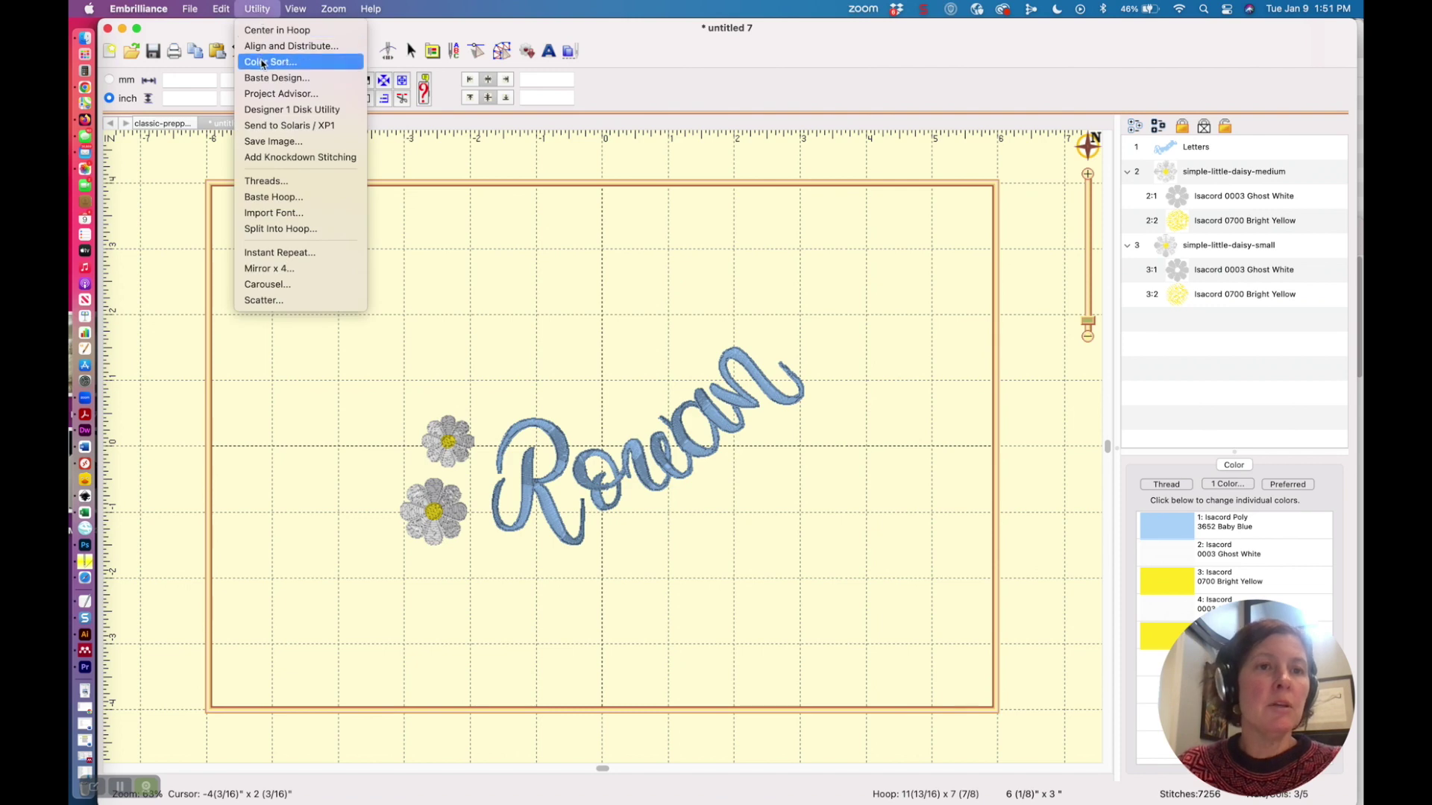
pyautogui.click(265, 62)
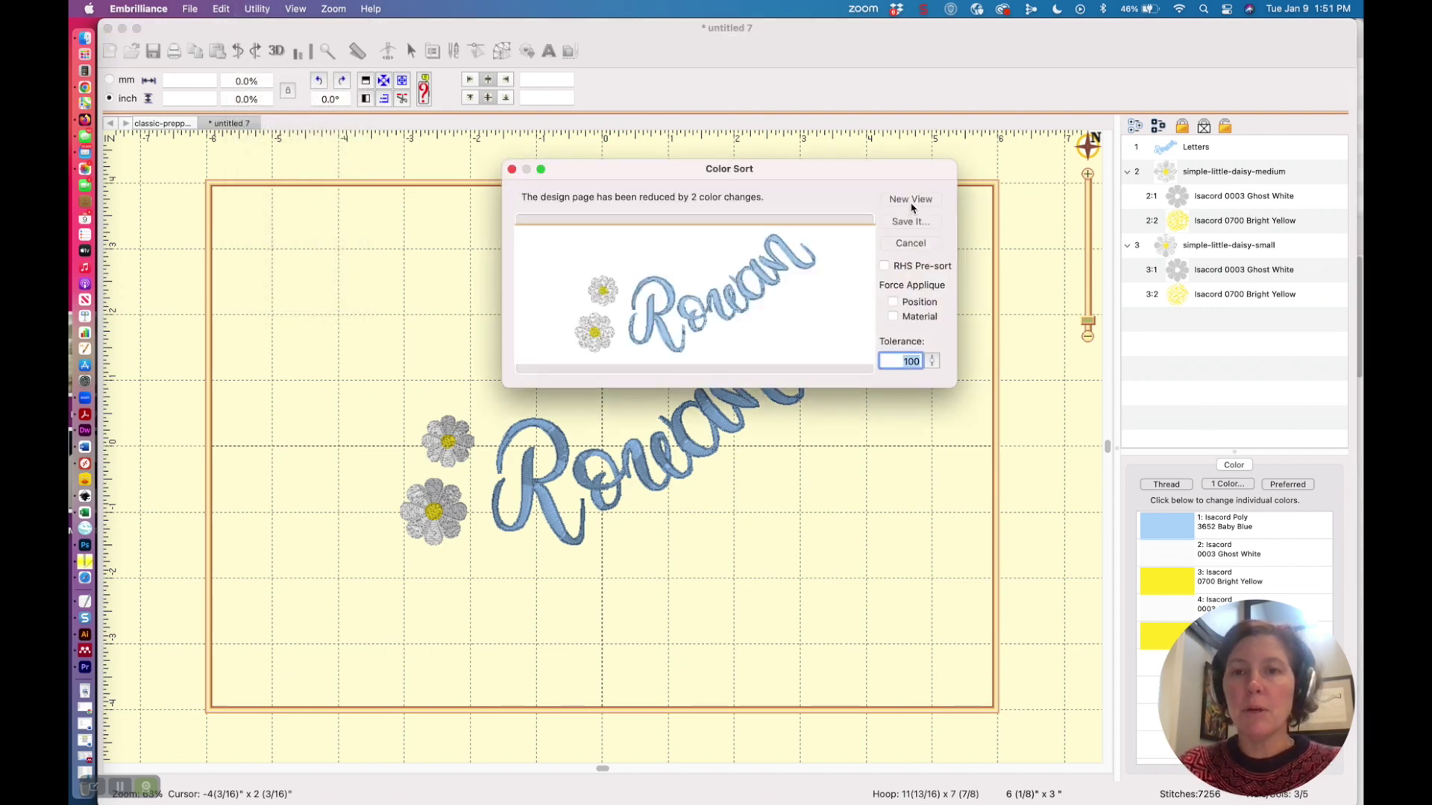
pyautogui.click(911, 200)
# Inspect the three sorted threads: Baby Blue lettering, Ghost White petals, Bright Yellow centres.
pyautogui.click(1128, 147)
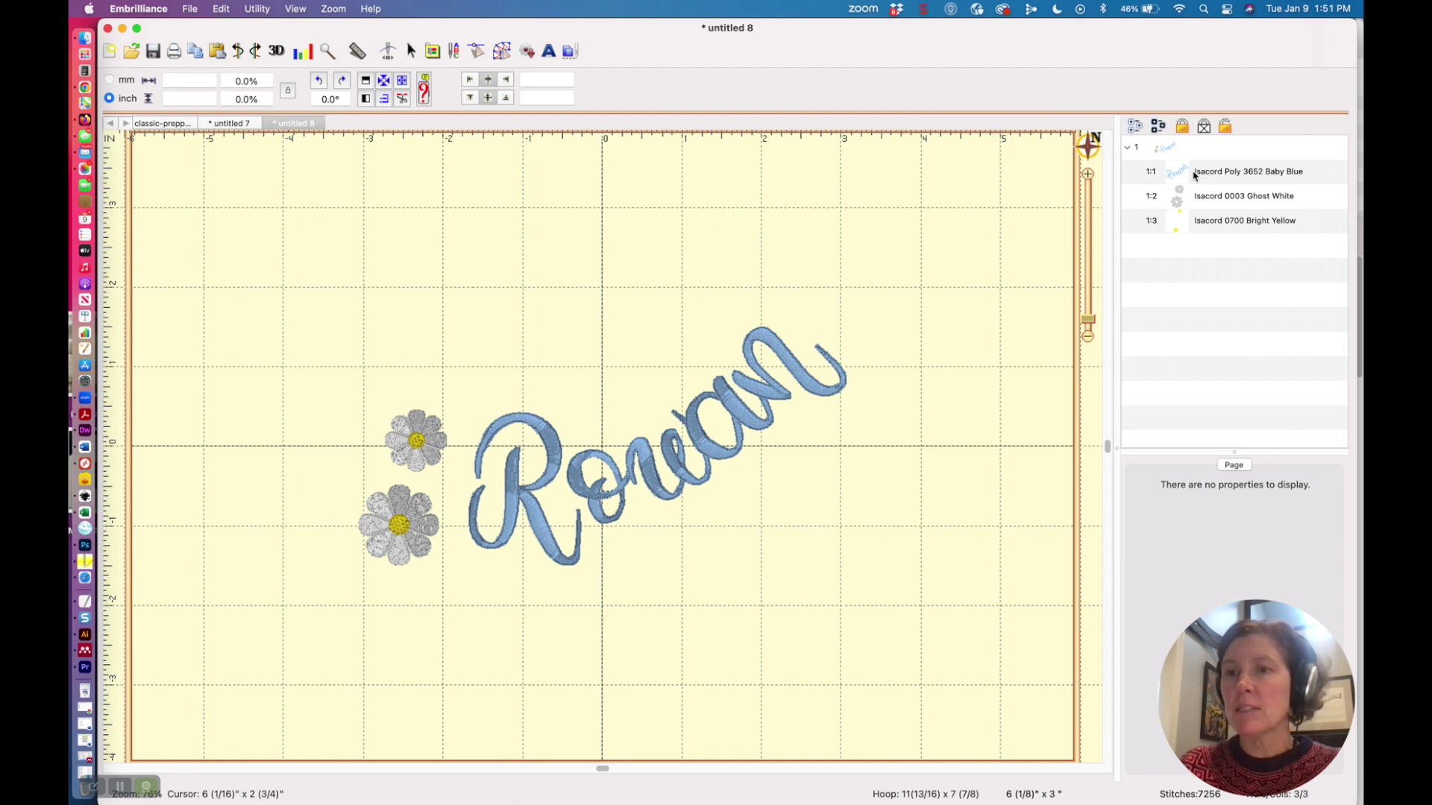
pyautogui.click(1186, 179)
pyautogui.click(1184, 197)
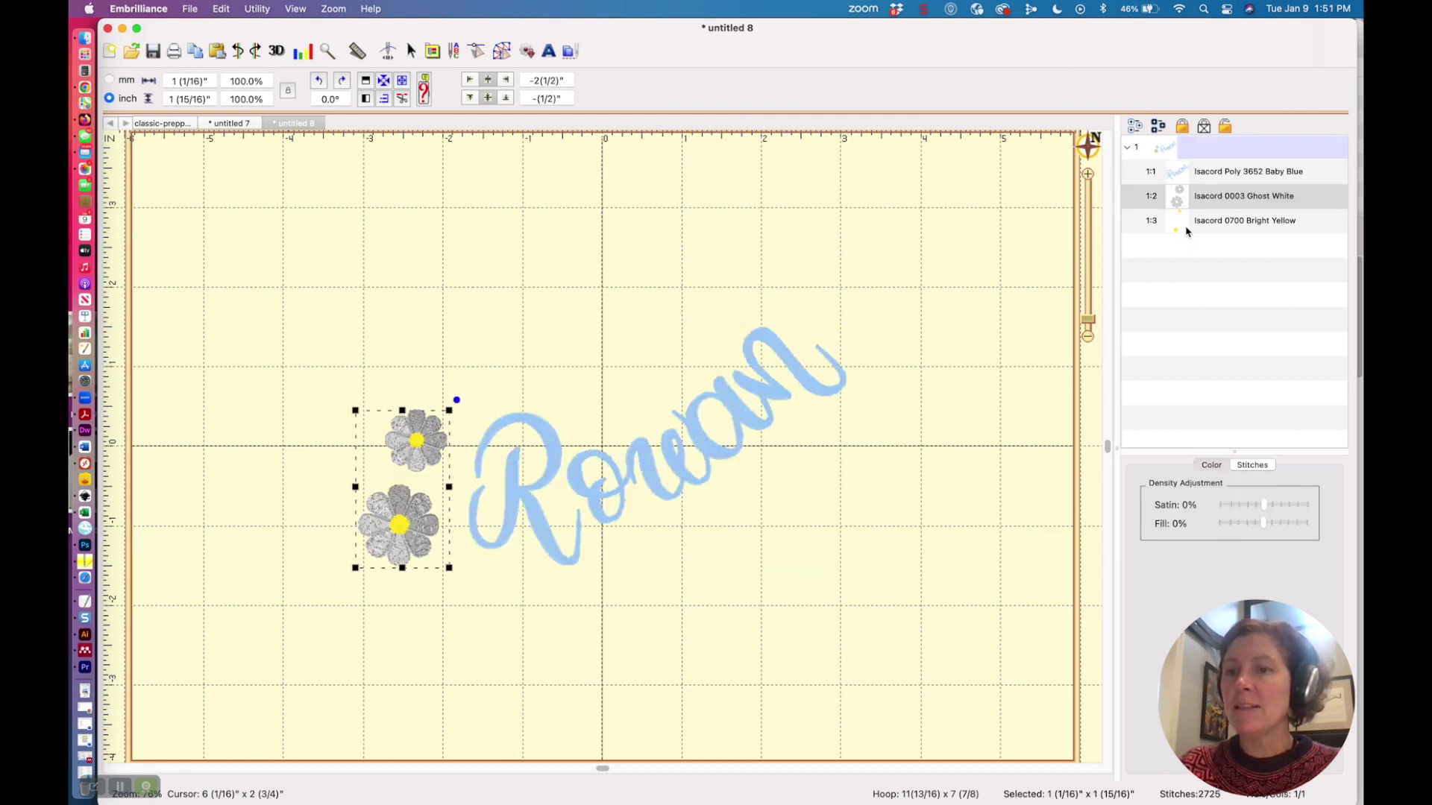
pyautogui.click(1186, 225)
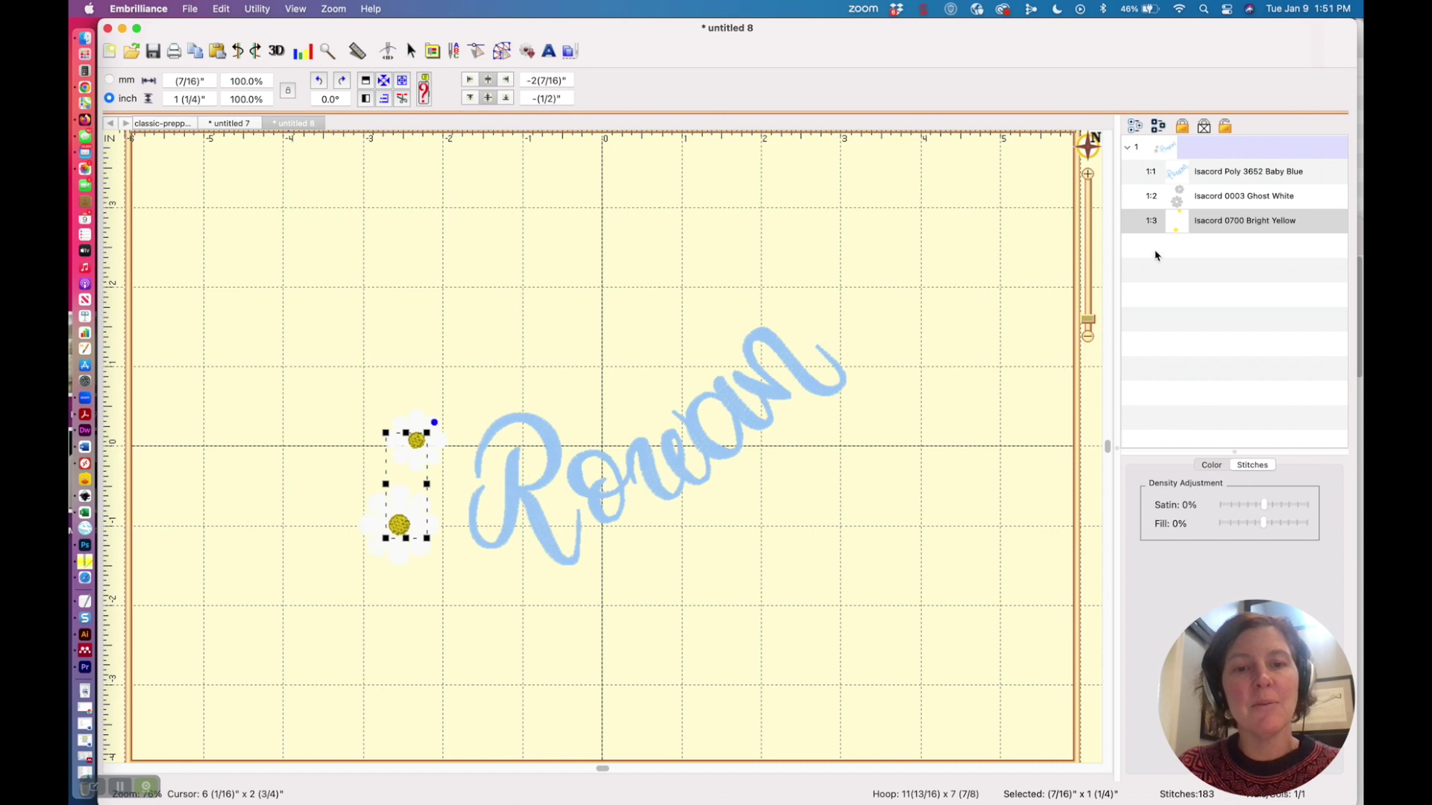